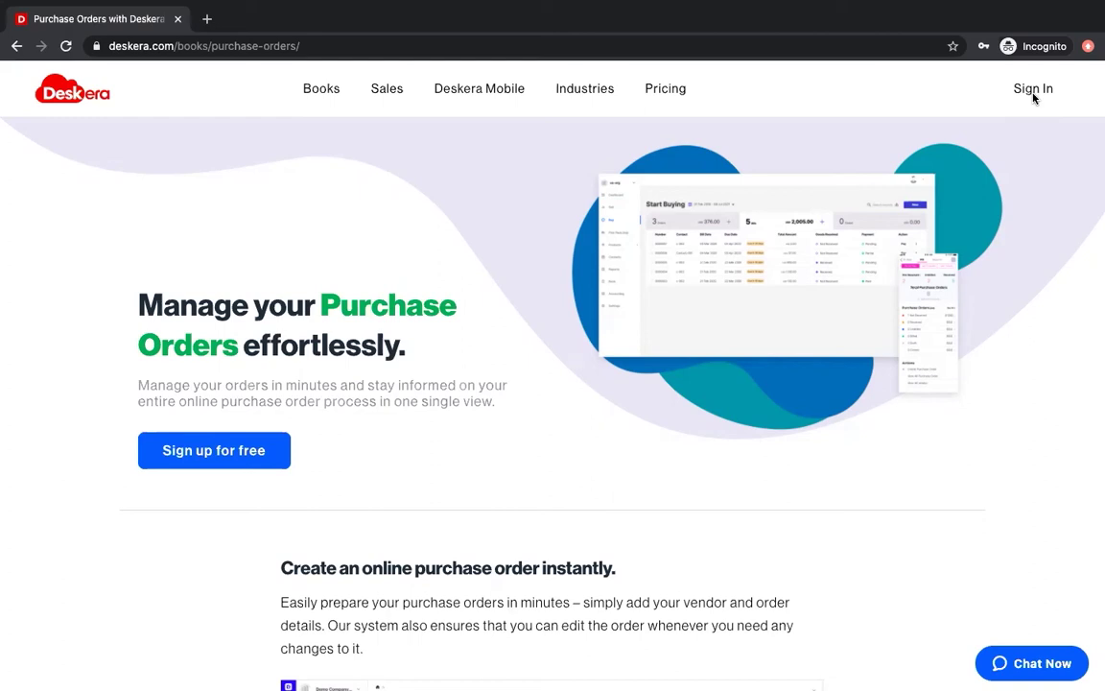
# Fill the sign-in form with the saved username and password, then switch to Create Account.
pyautogui.click(1034, 92)
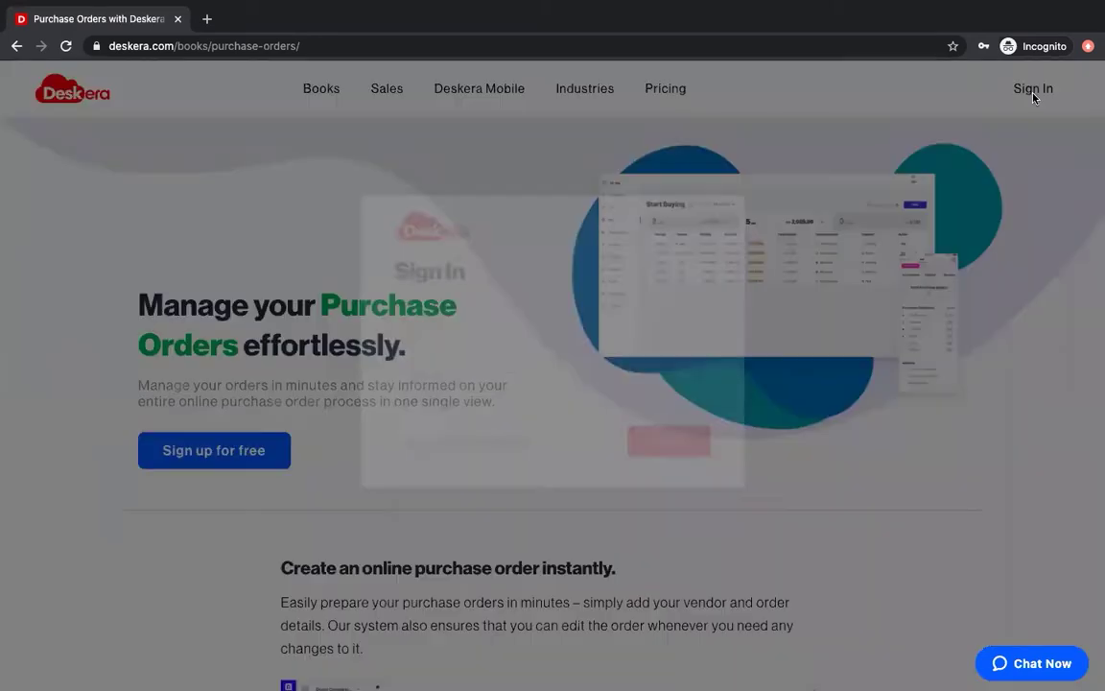
pyautogui.click(531, 365)
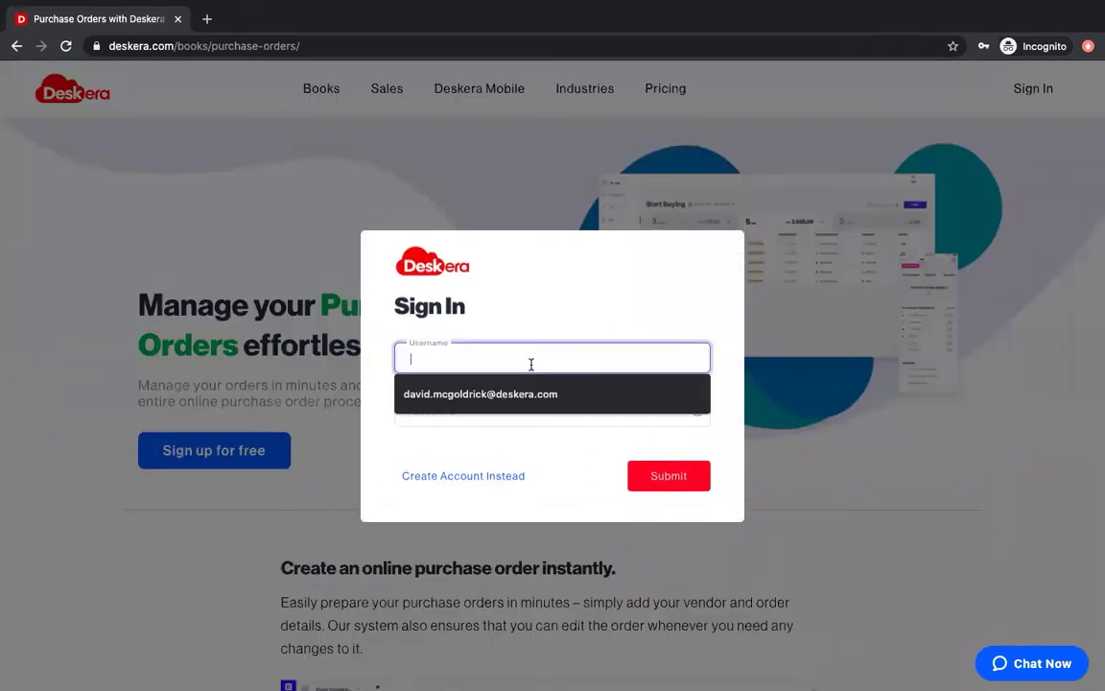
pyautogui.click(489, 392)
pyautogui.write('••')
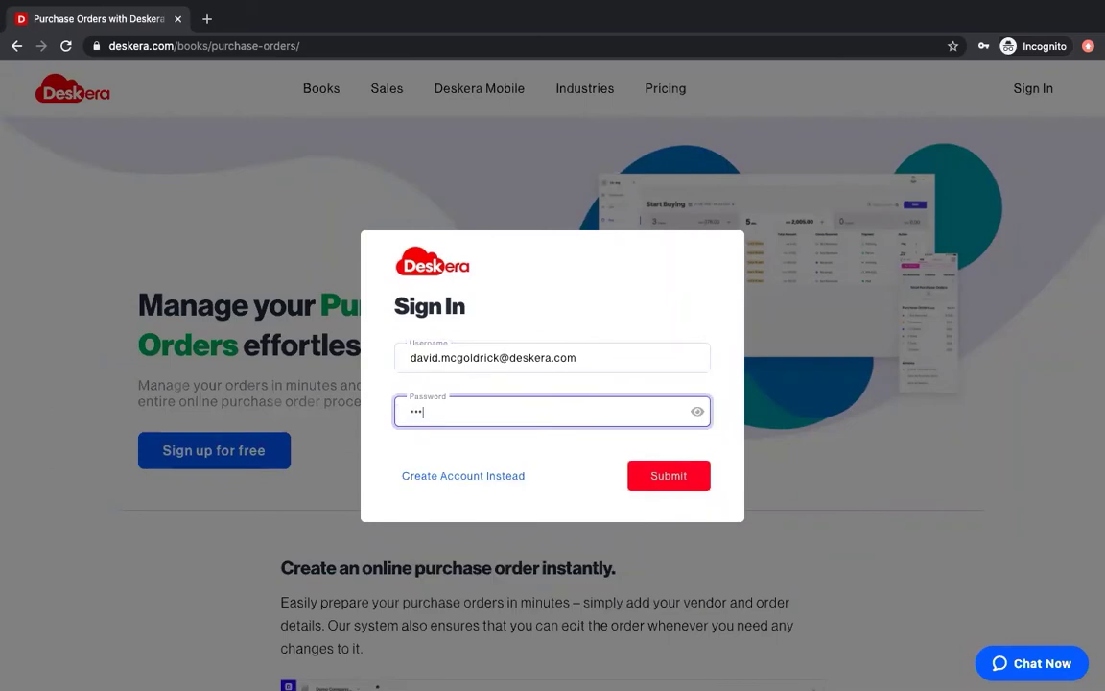
pyautogui.write('•••••••••')
pyautogui.click(468, 476)
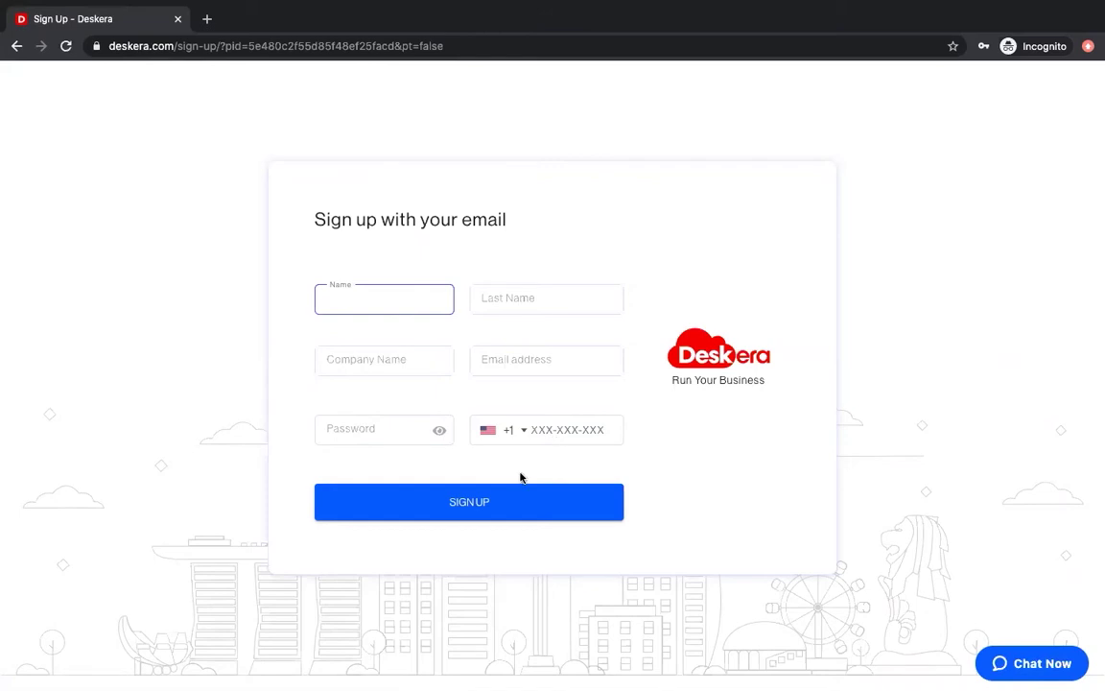
# Go back to purchase orders and sign in with the account password.
pyautogui.click(16, 47)
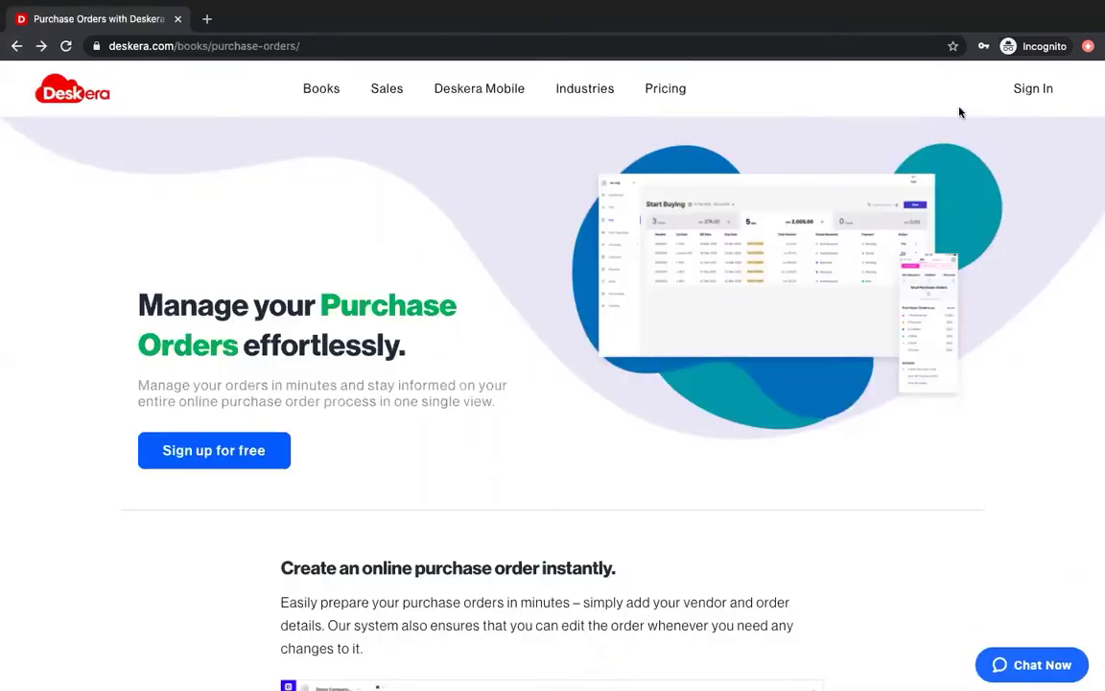
pyautogui.click(1028, 93)
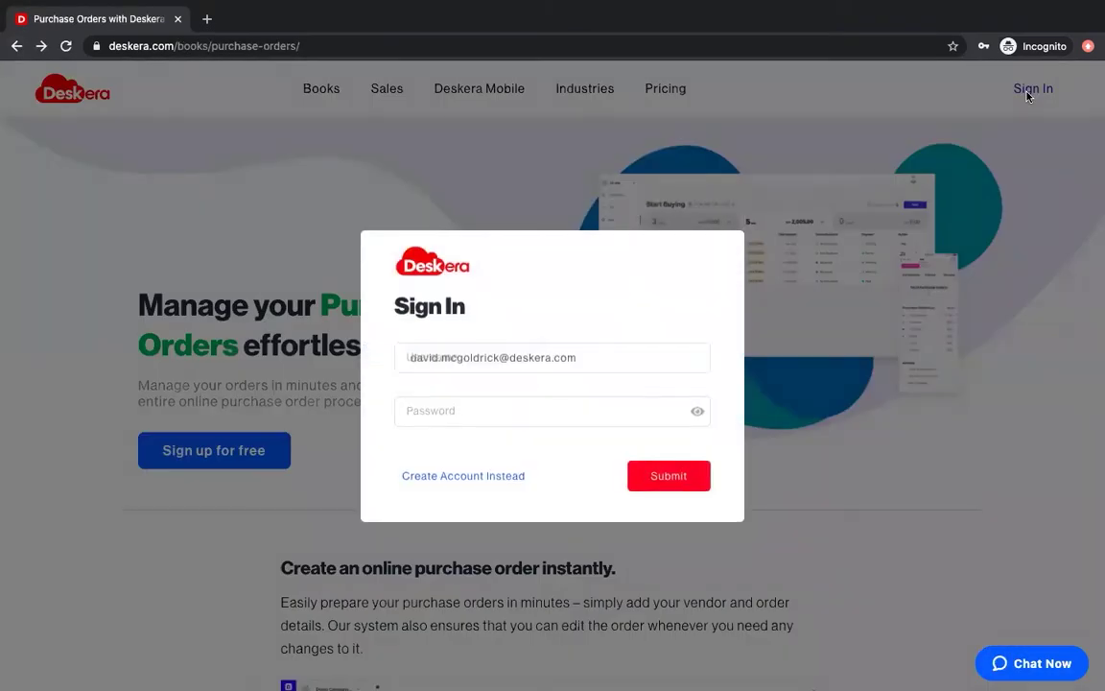
pyautogui.click(523, 412)
pyautogui.write('•')
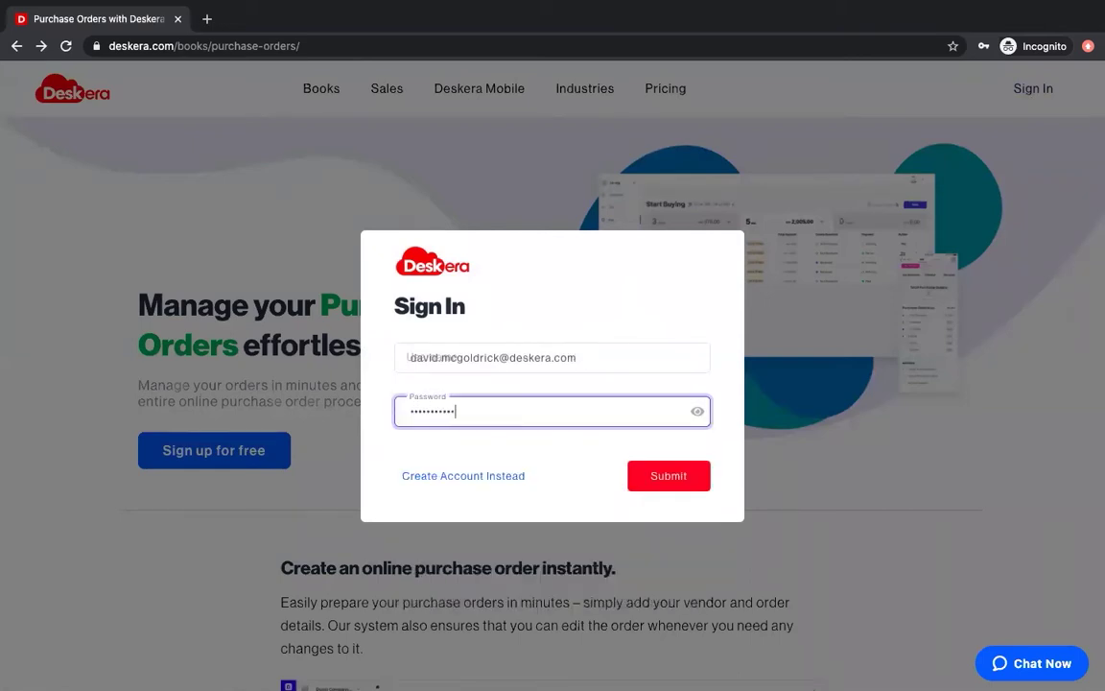
pyautogui.click(693, 484)
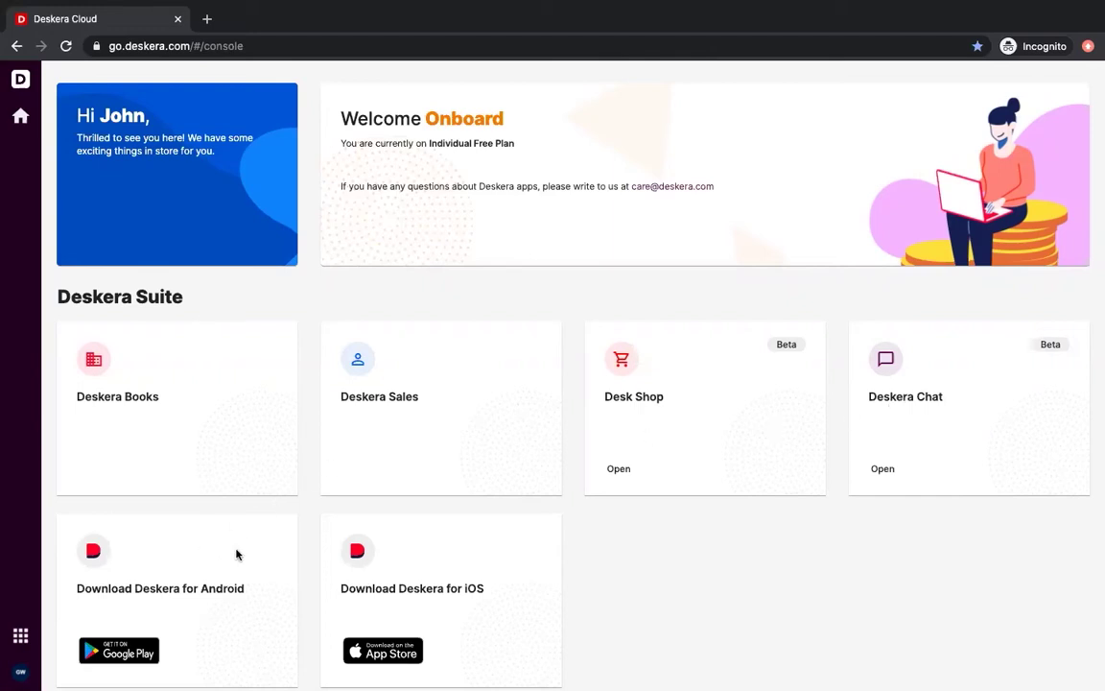
# Launch Deskera Books from its Deskera Suite card.
pyautogui.click(207, 418)
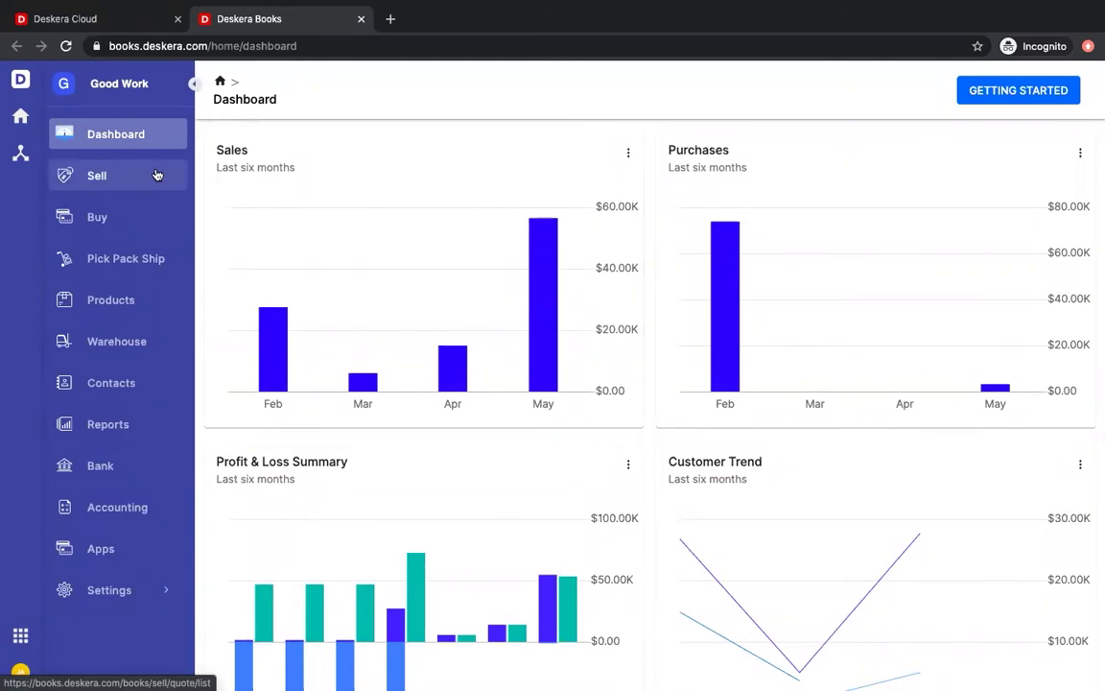
# Show Buy Records and the Create New options for a new order or bill.
pyautogui.click(135, 216)
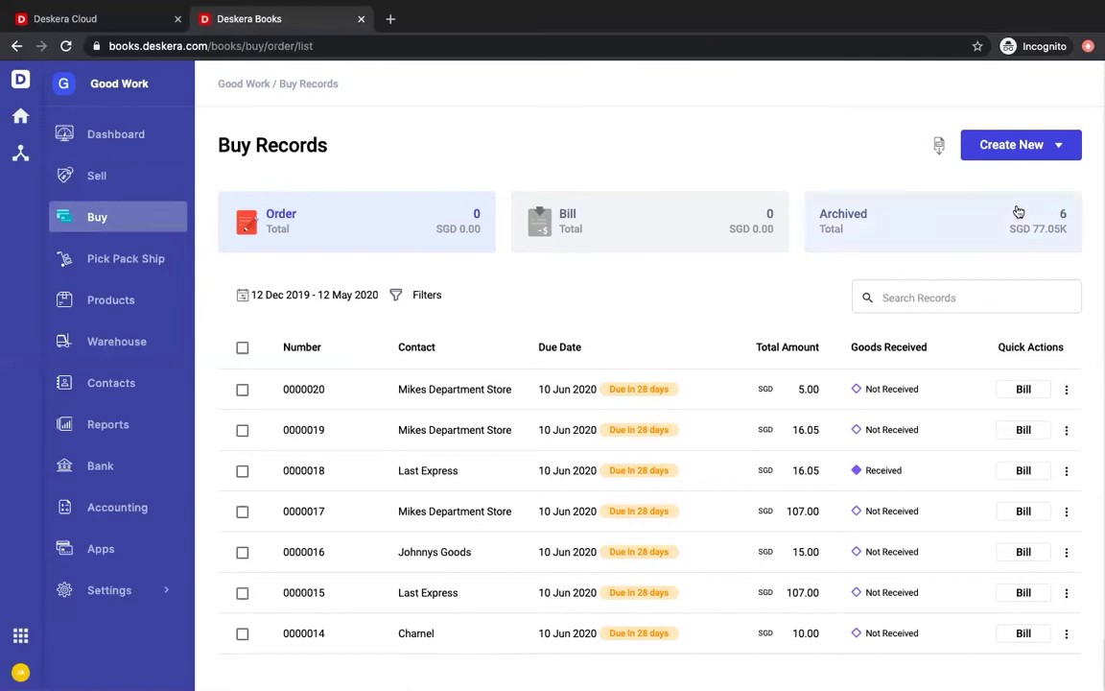
pyautogui.click(1059, 149)
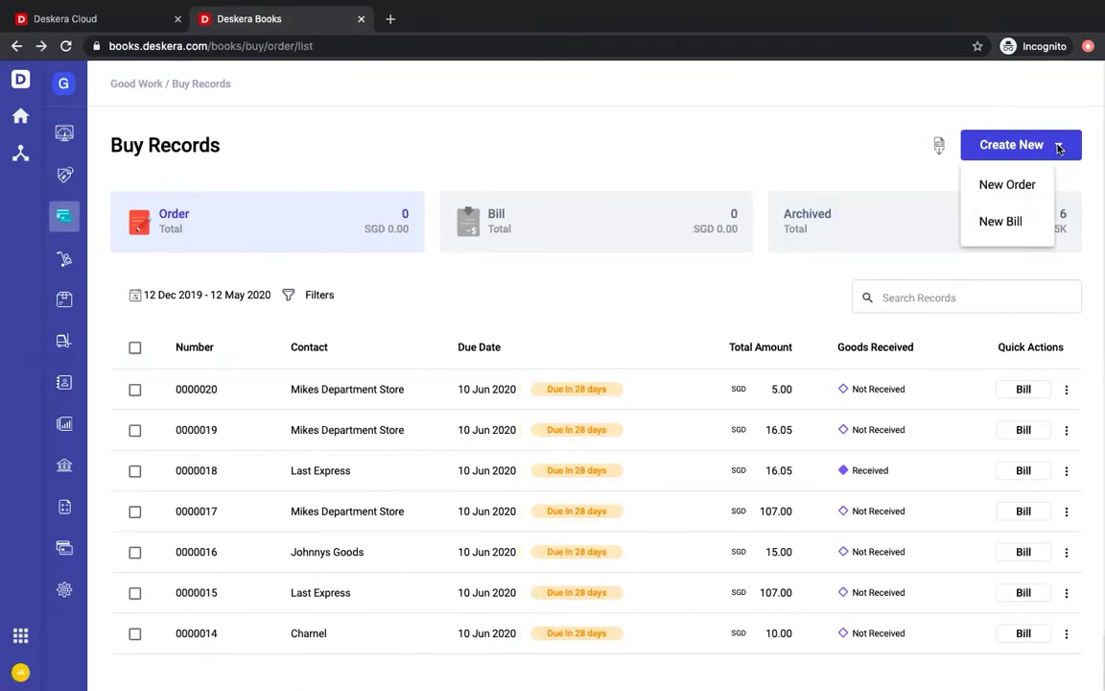
# Start a new purchase order for Charnel with a Nice Brown Shoes line.
pyautogui.click(1022, 186)
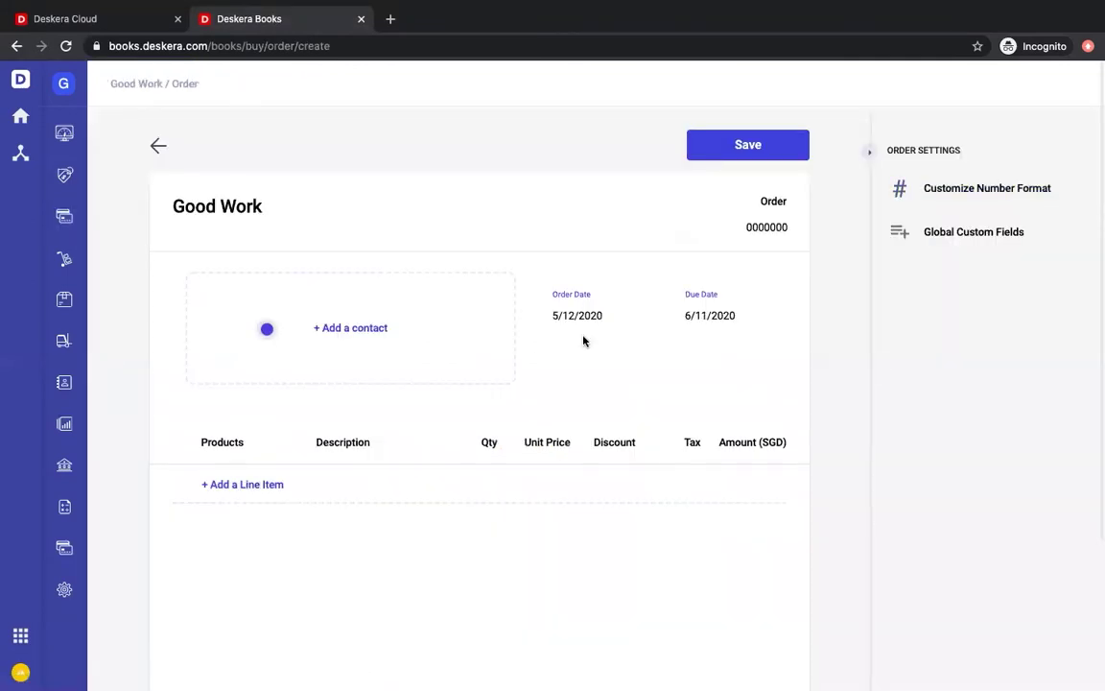
pyautogui.click(393, 332)
pyautogui.click(370, 371)
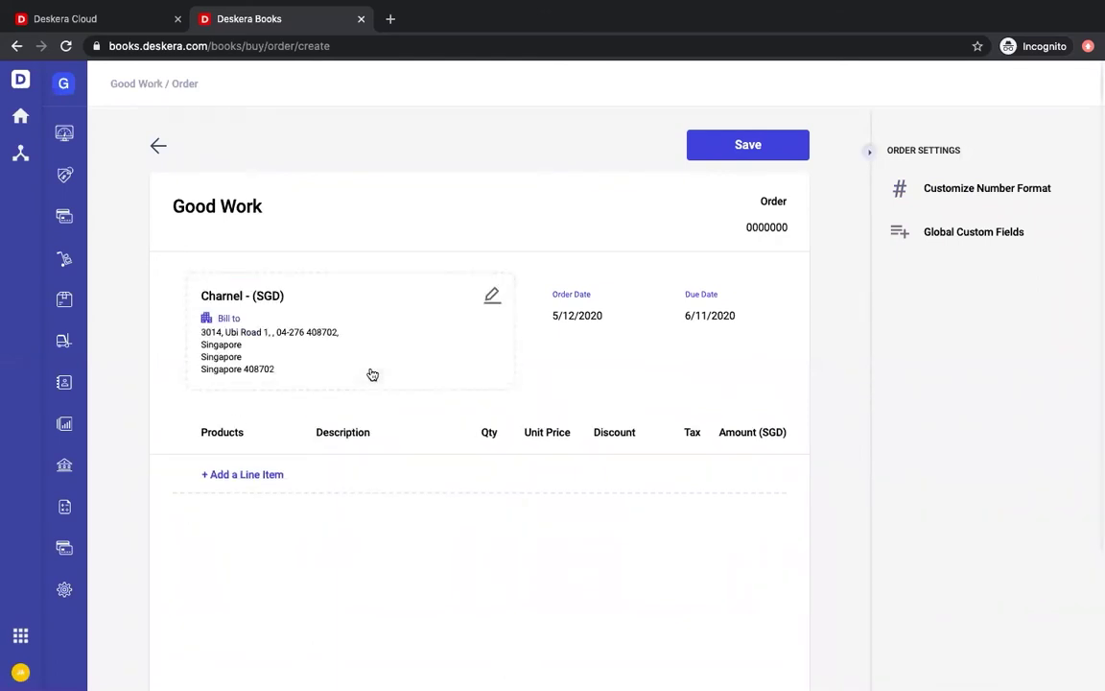
pyautogui.click(273, 476)
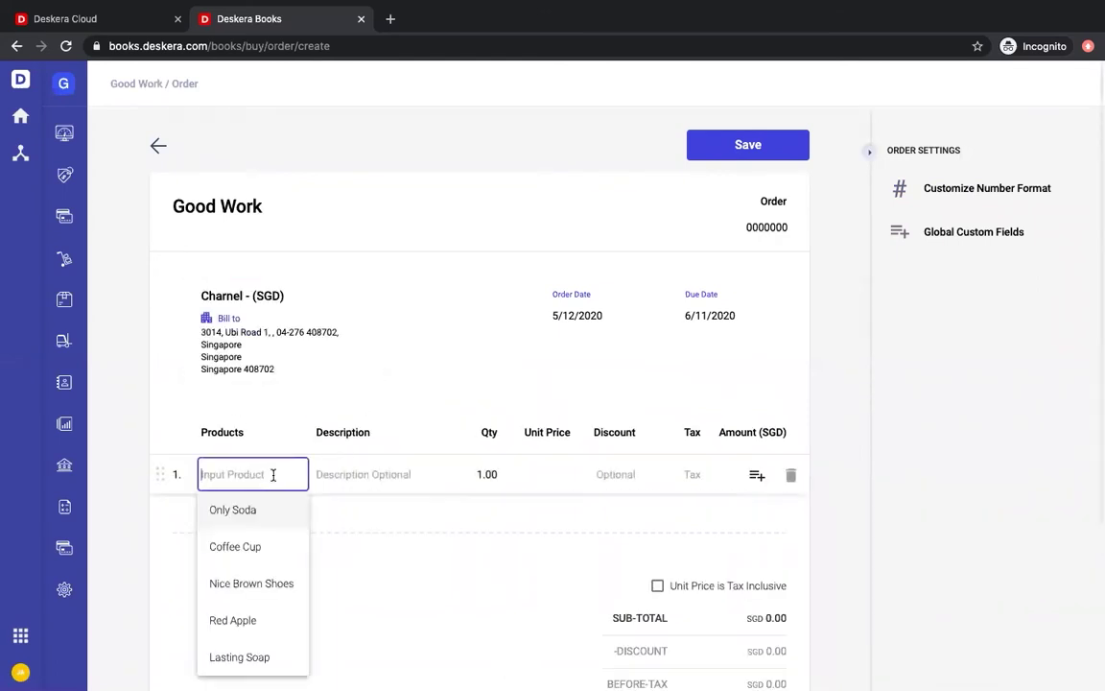
pyautogui.click(247, 581)
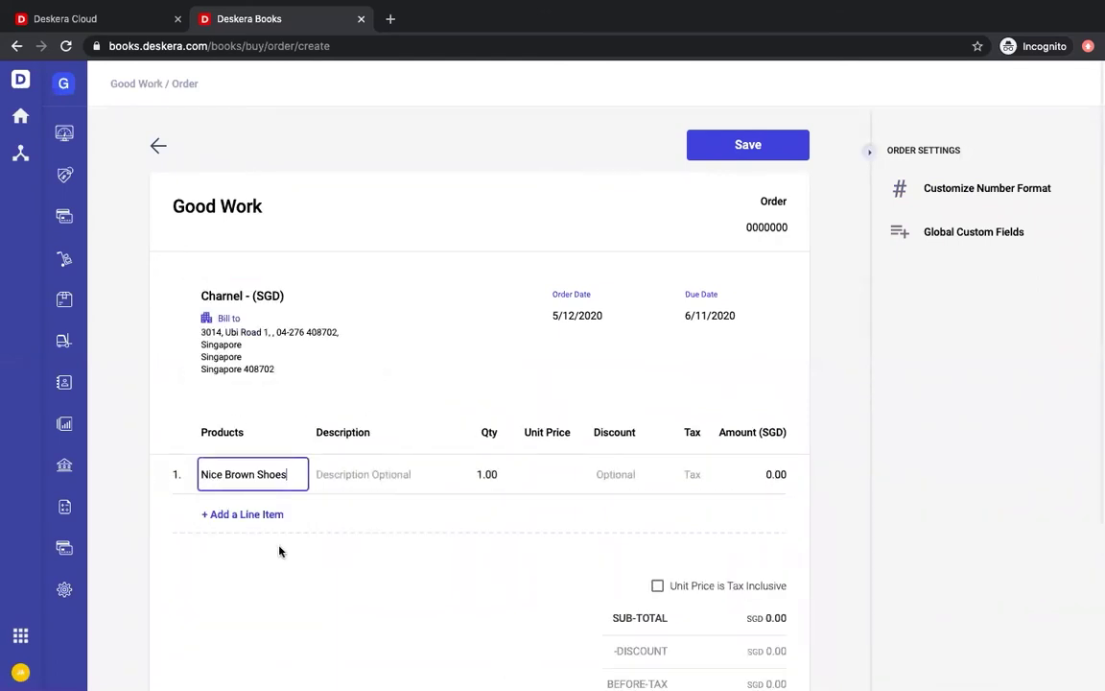
# Set the shoes quantity to 3 and review the order number options.
pyautogui.click(482, 471)
pyautogui.write('3')
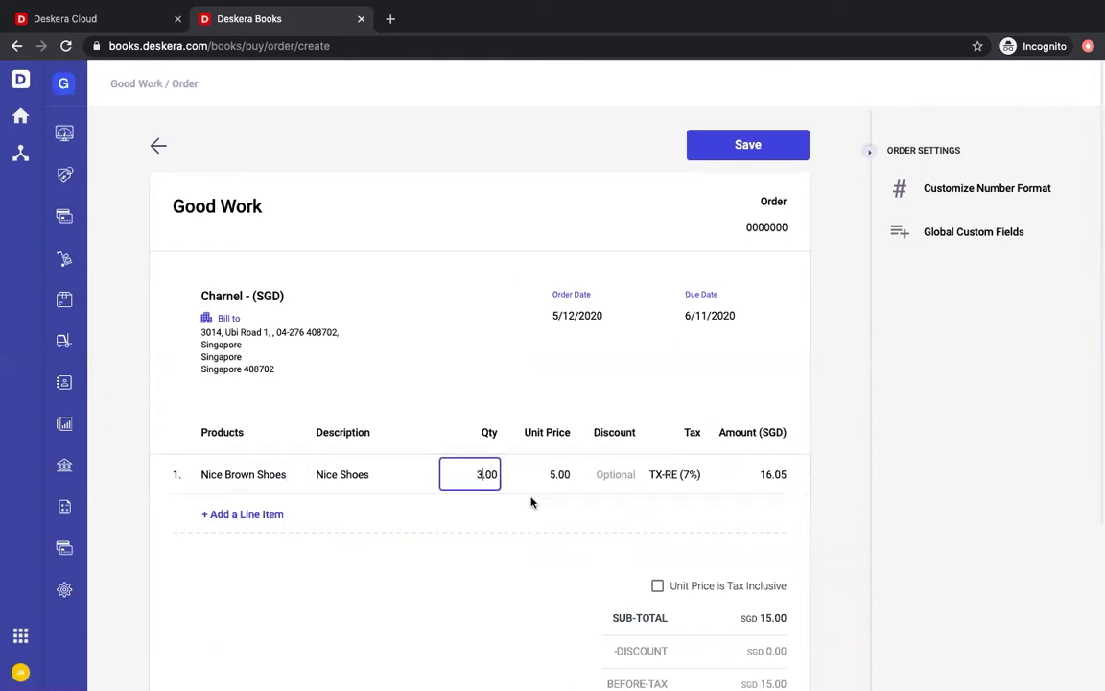
pyautogui.click(587, 486)
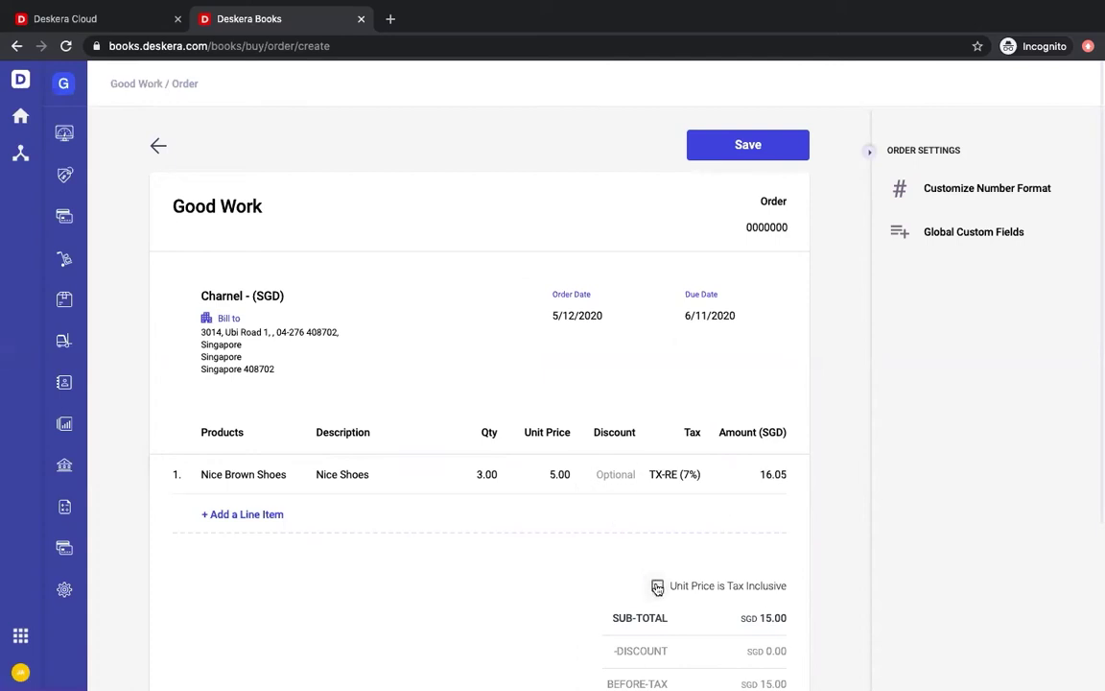
pyautogui.click(777, 229)
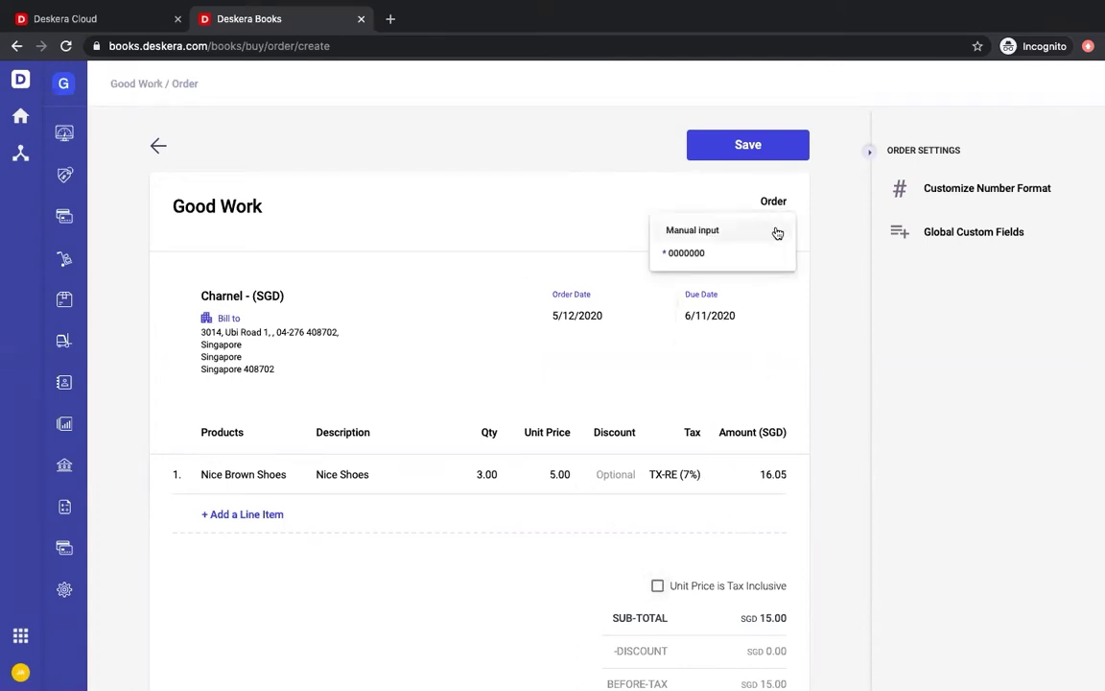
pyautogui.moveTo(730, 253)
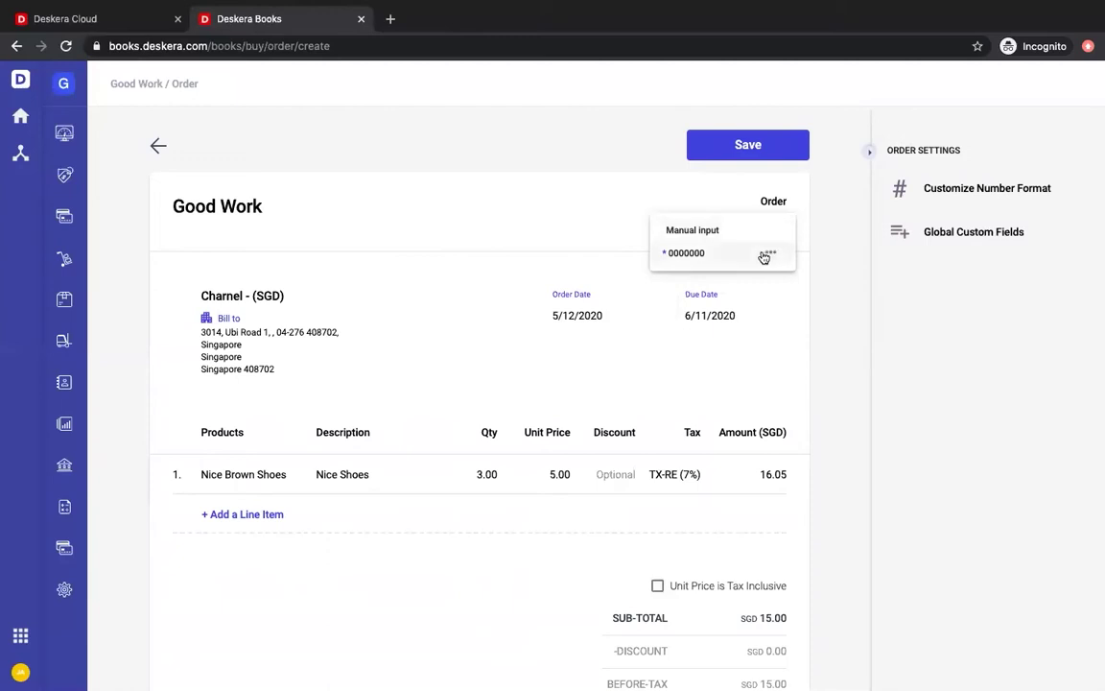
pyautogui.click(937, 193)
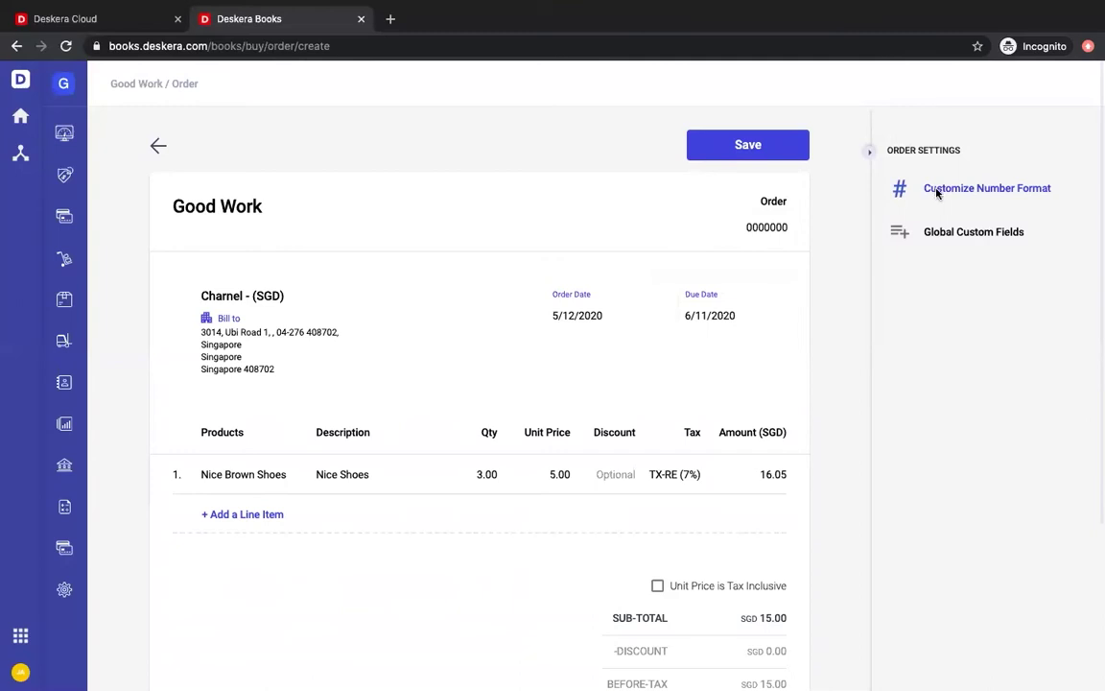
# Give the order number format prefix 'Pre' and a slash separator.
pyautogui.click(937, 193)
pyautogui.click(420, 403)
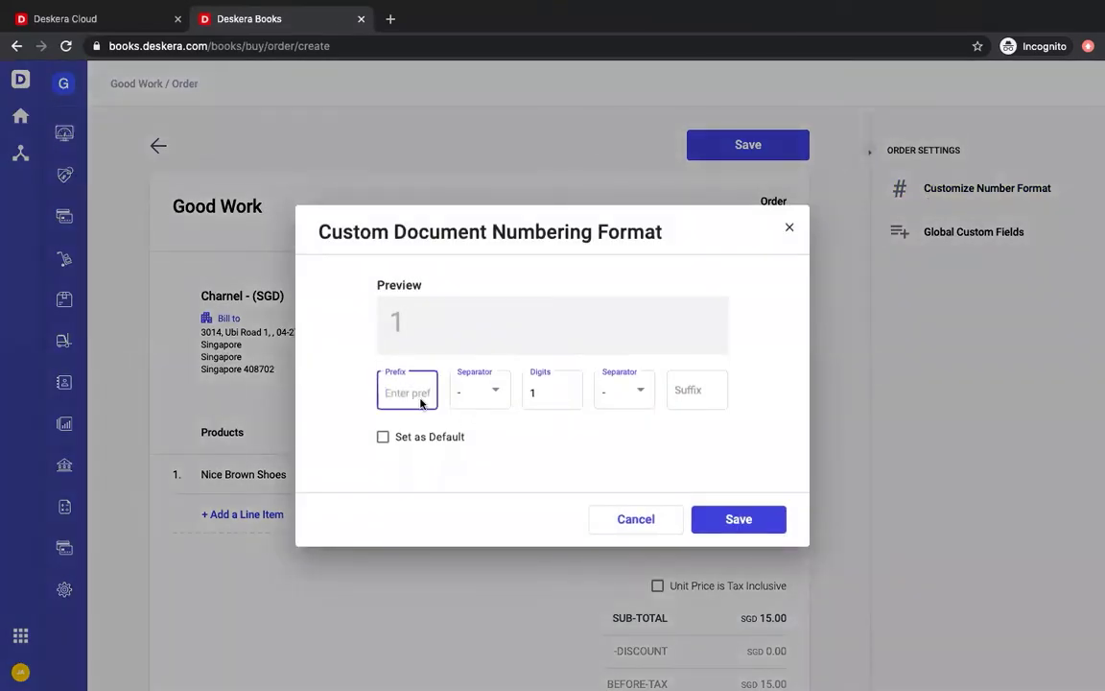
pyautogui.write('Pre')
pyautogui.click(495, 390)
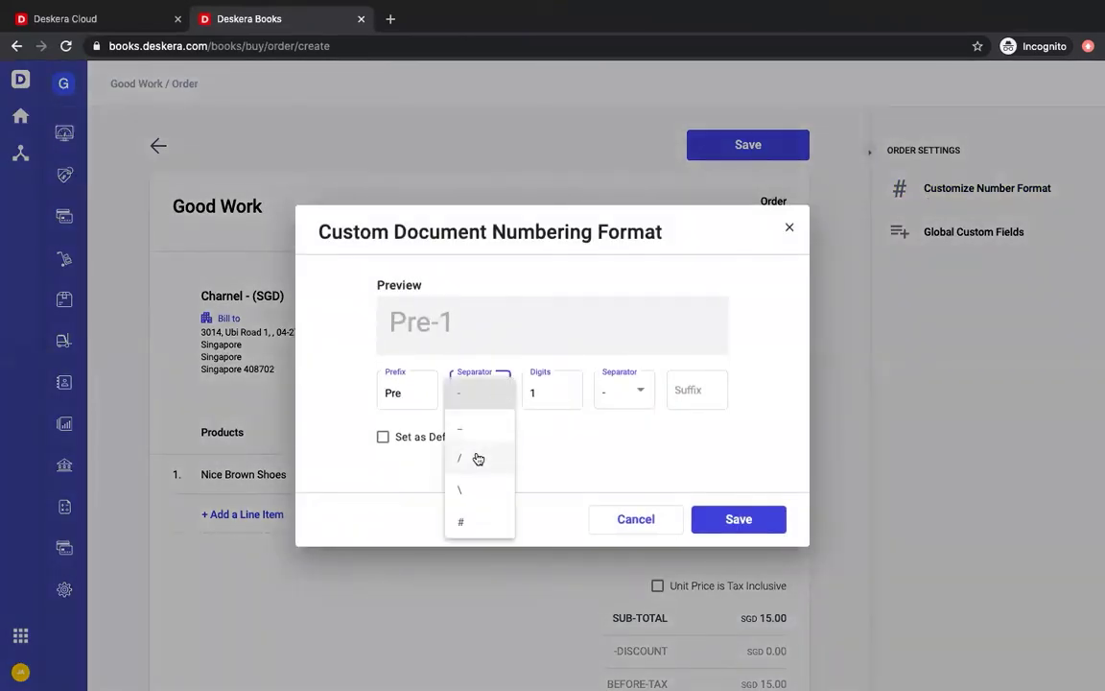
pyautogui.click(478, 459)
# Use six digits, a second slash and suffix 'Suf', then save the format.
pyautogui.click(543, 393)
pyautogui.press('BackSpace')
pyautogui.write('6')
pyautogui.click(637, 390)
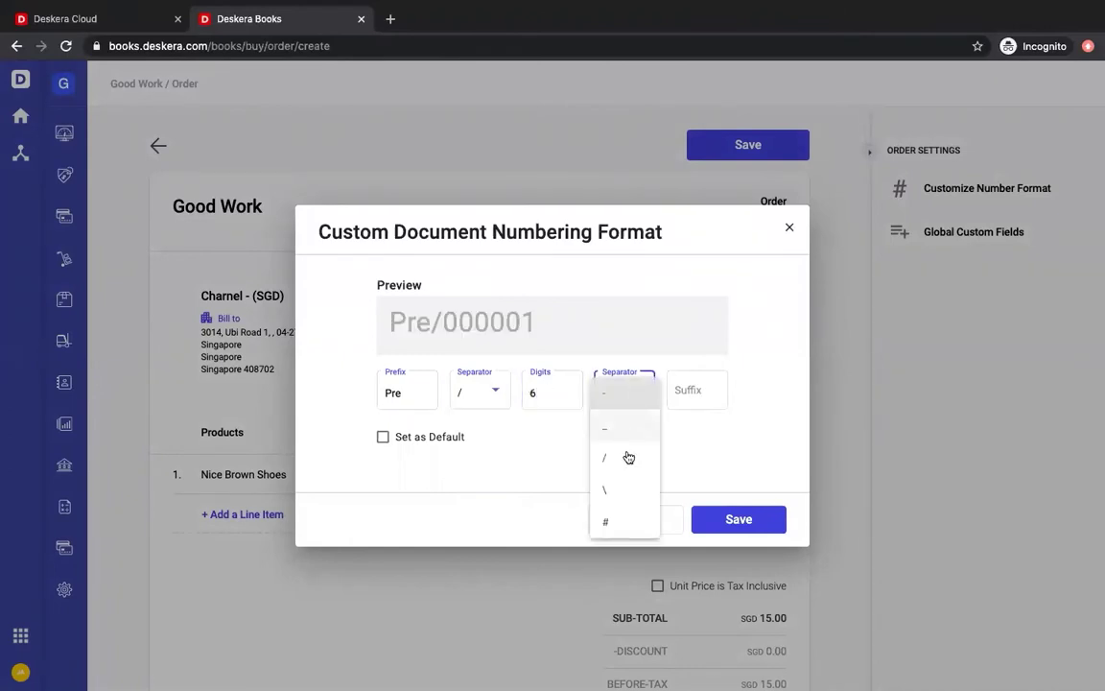
pyautogui.click(628, 458)
pyautogui.click(697, 390)
pyautogui.write('Suf')
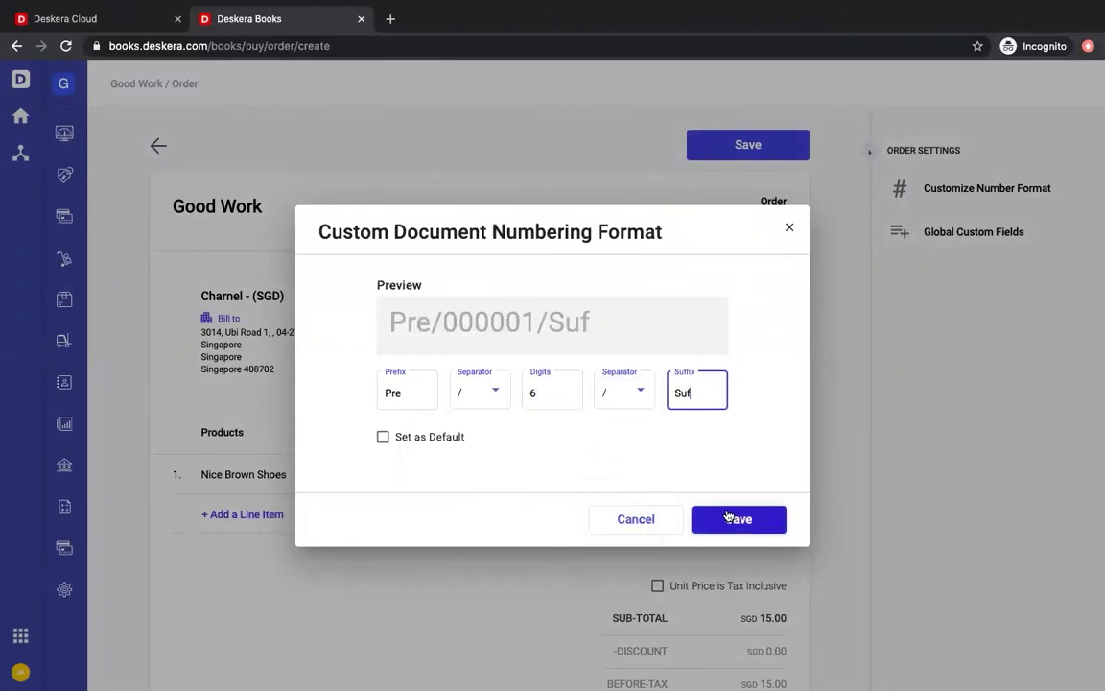
pyautogui.click(728, 518)
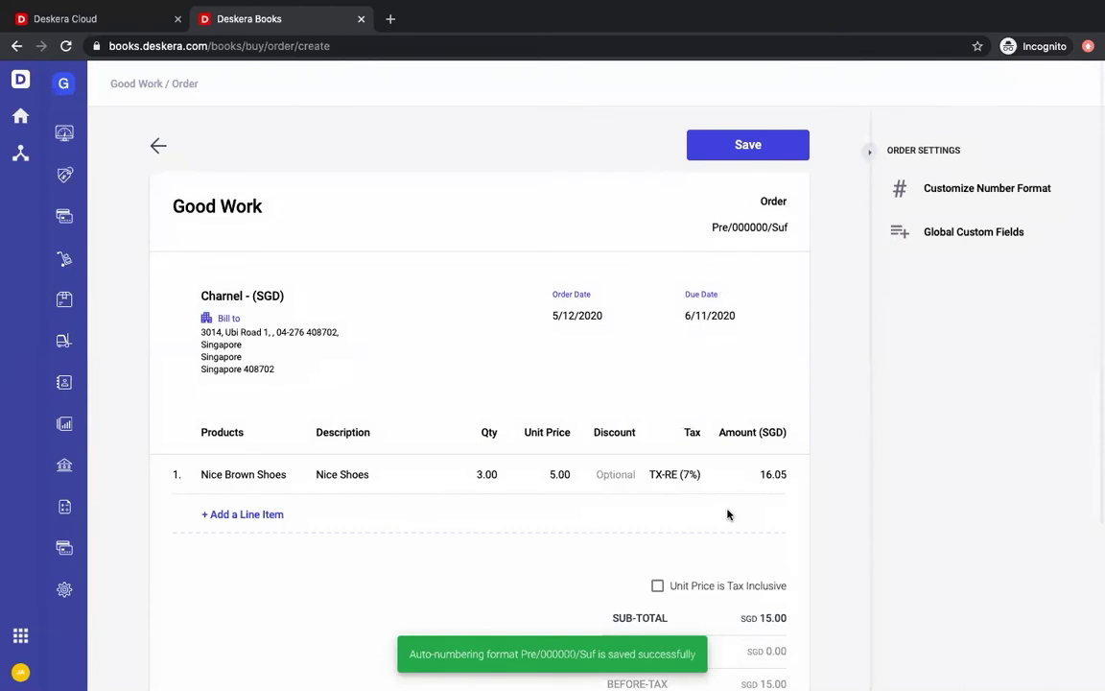
# Save the Charnel order and reopen Pre/000001/Suf for editing.
pyautogui.click(736, 151)
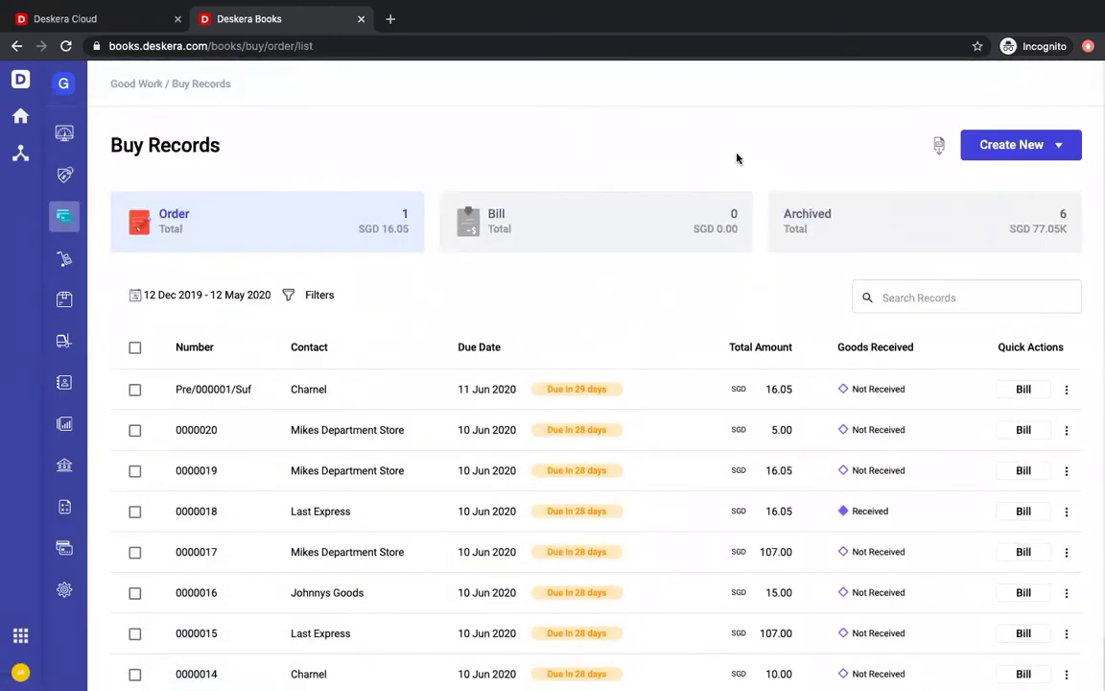
pyautogui.click(659, 397)
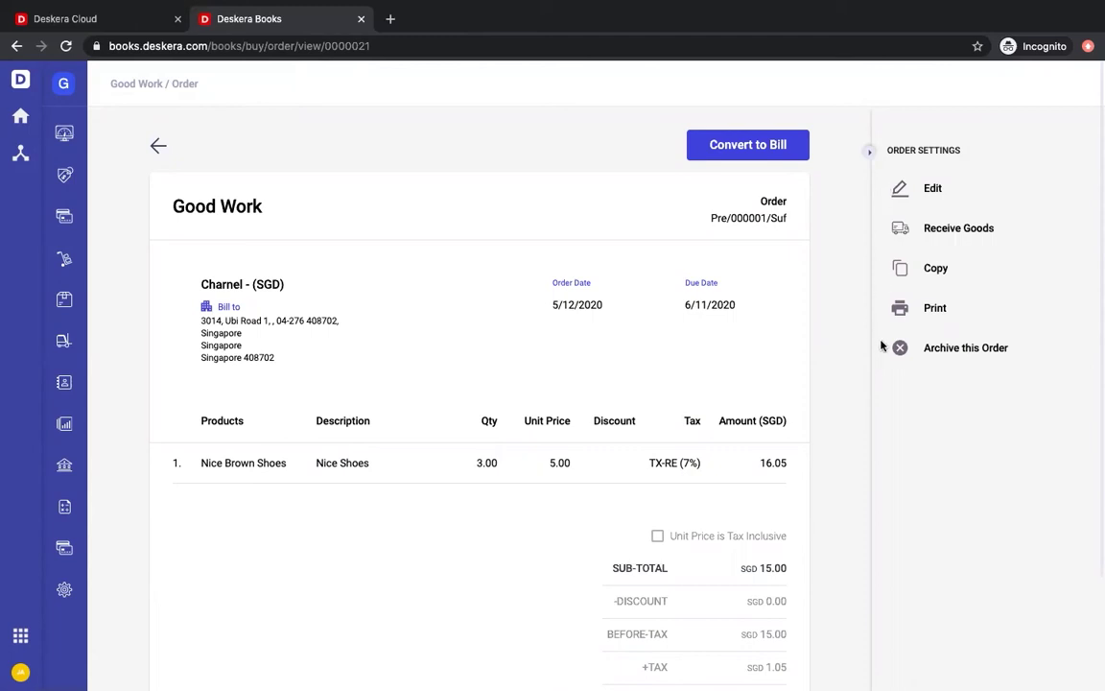
pyautogui.click(902, 190)
# Change the Nice Brown Shoes quantity to 1 and save the changes.
pyautogui.click(472, 459)
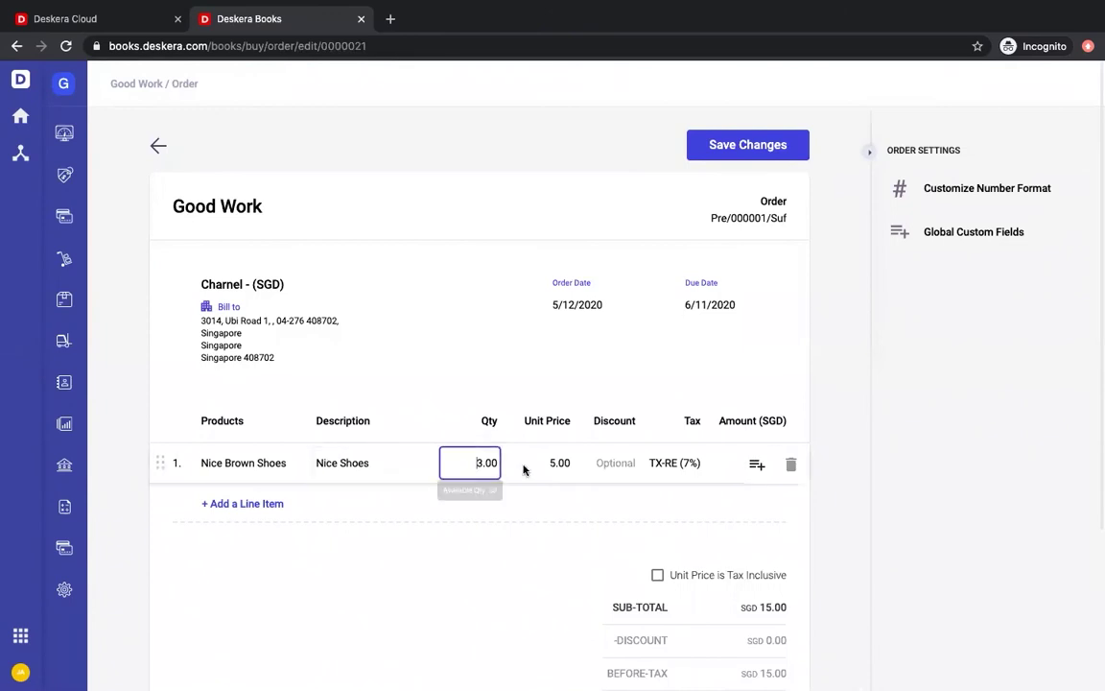
pyautogui.write('1')
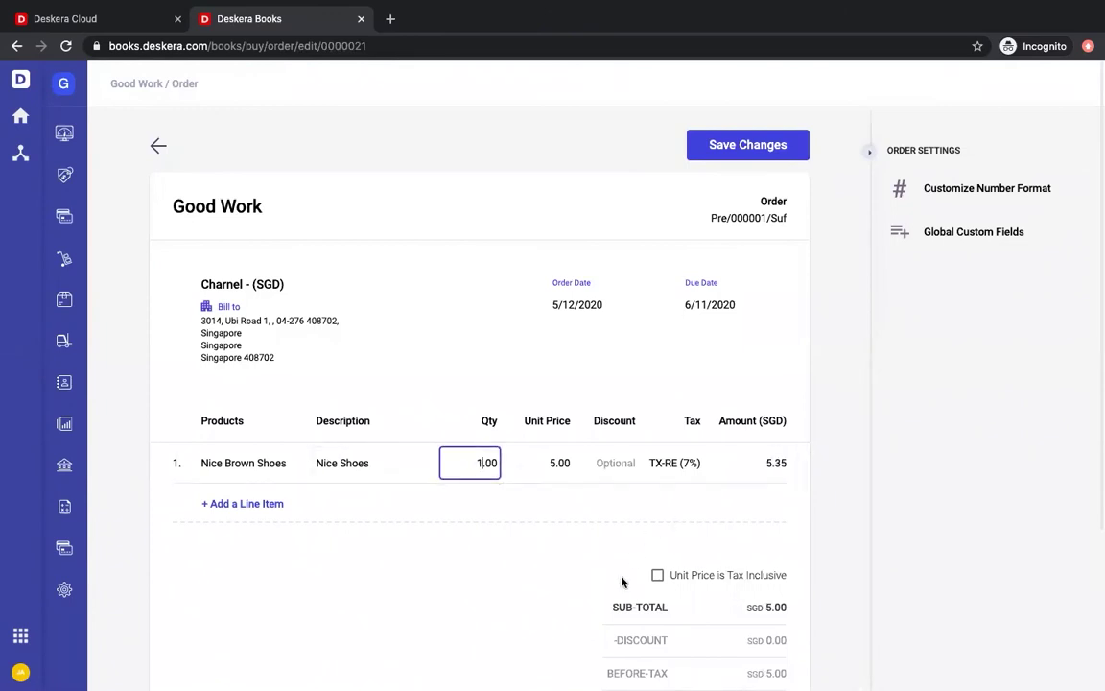
pyautogui.click(561, 524)
pyautogui.click(755, 153)
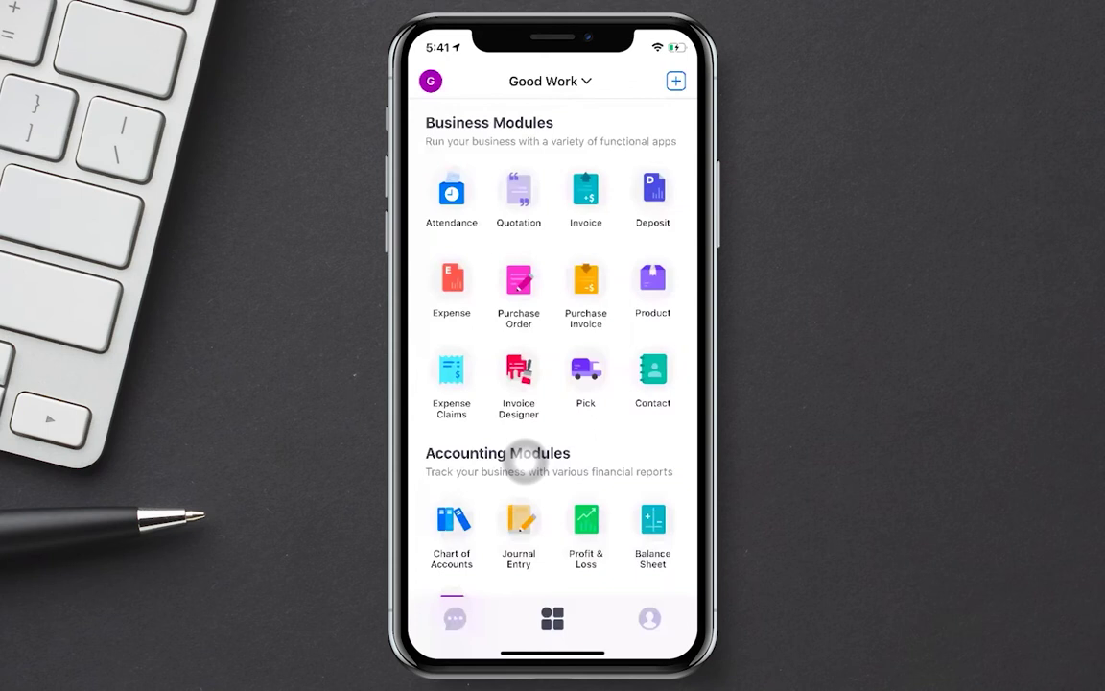
# Show the Purchase Order module's monthly billed amount and count reports.
pyautogui.click(521, 280)
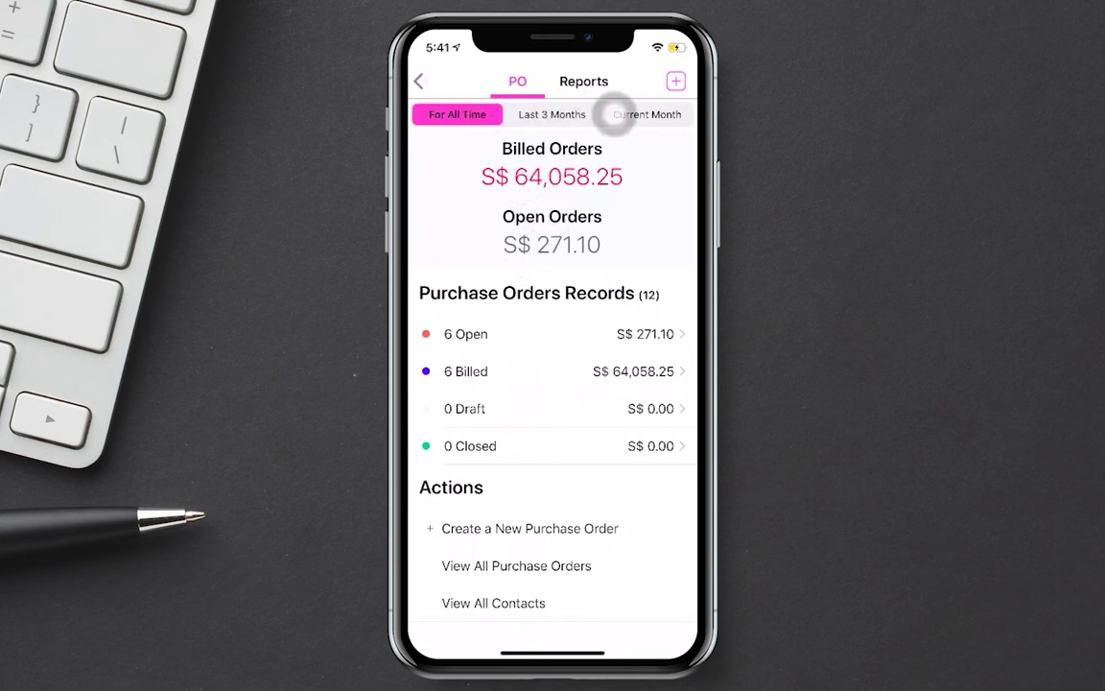
pyautogui.click(583, 81)
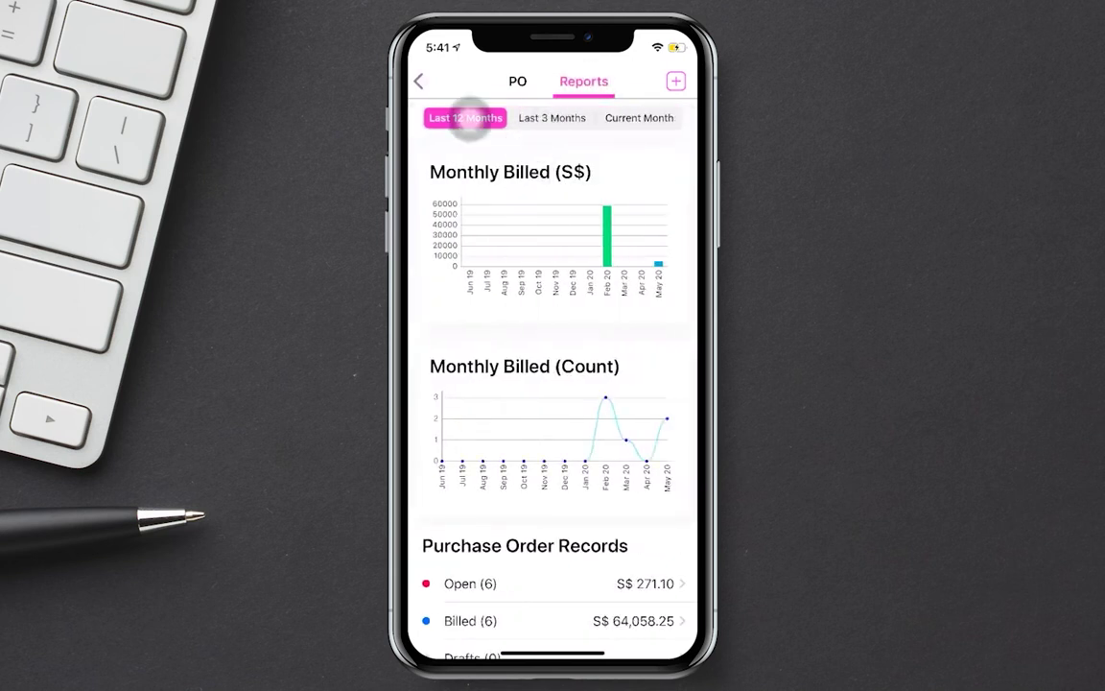
# Start a mobile PO for Mikes Department Store, adding Nice Brown Shoes by barcode scan.
pyautogui.click(426, 82)
pyautogui.click(675, 81)
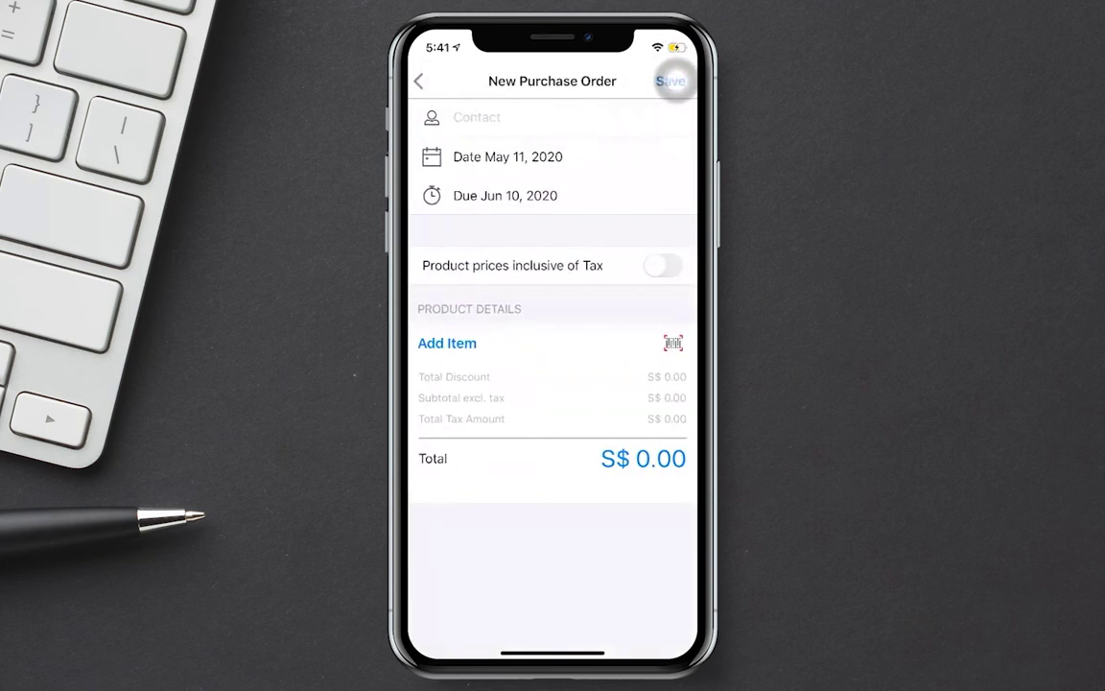
pyautogui.click(485, 116)
pyautogui.click(532, 263)
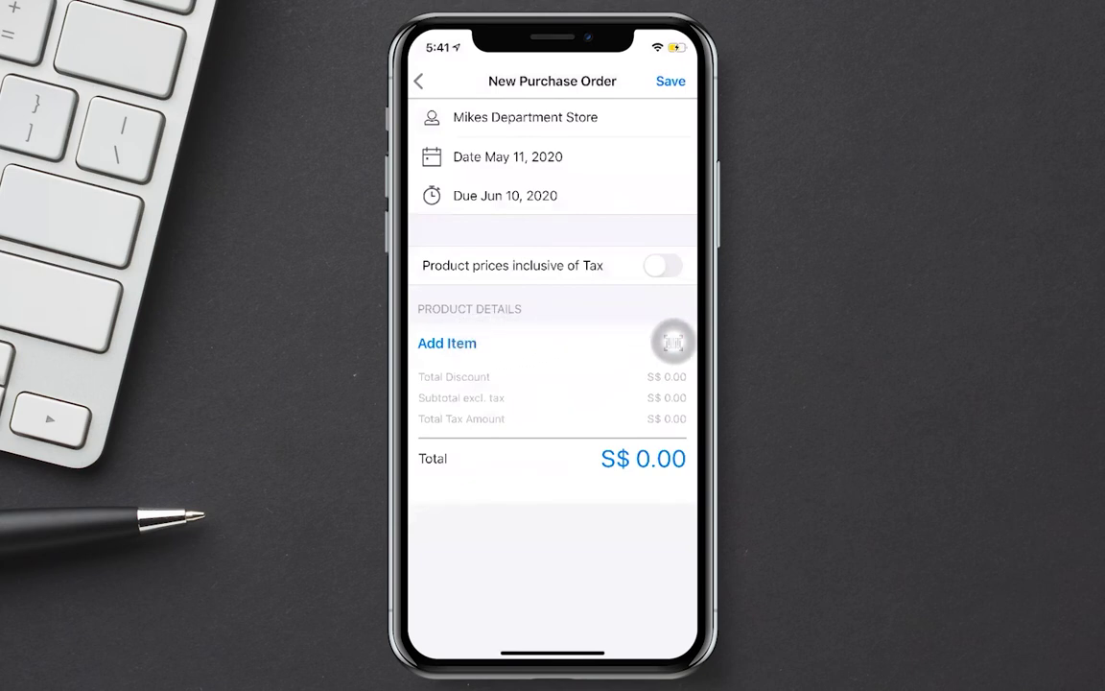
pyautogui.click(673, 343)
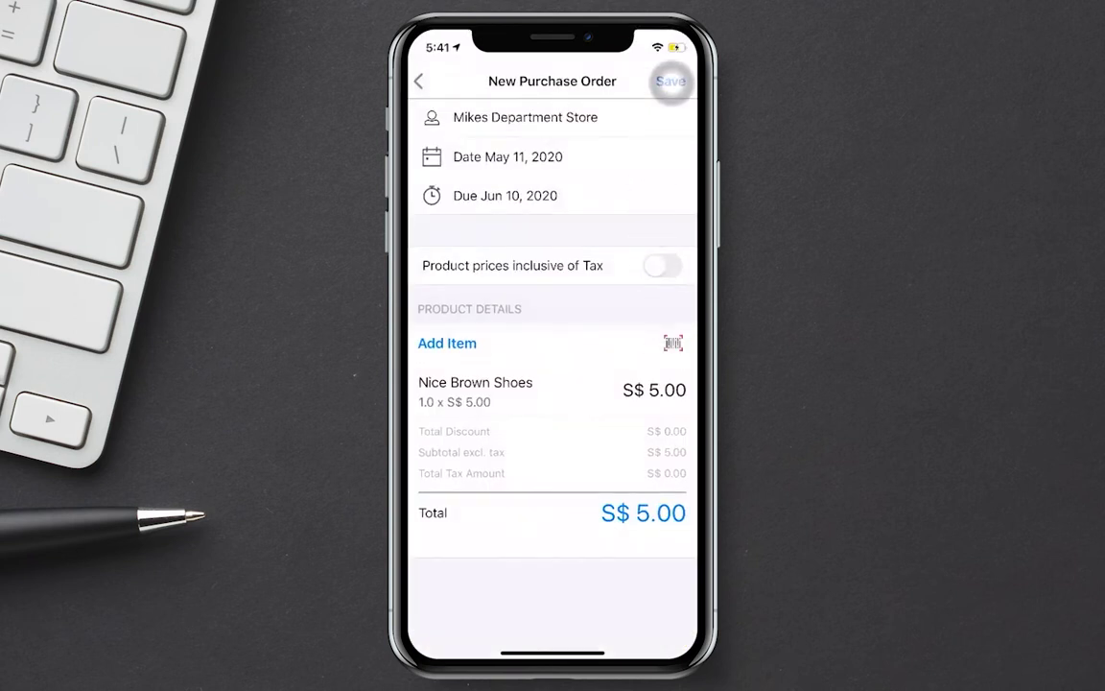
# Save it as a finished purchase order and dismiss the confirmation.
pyautogui.click(670, 82)
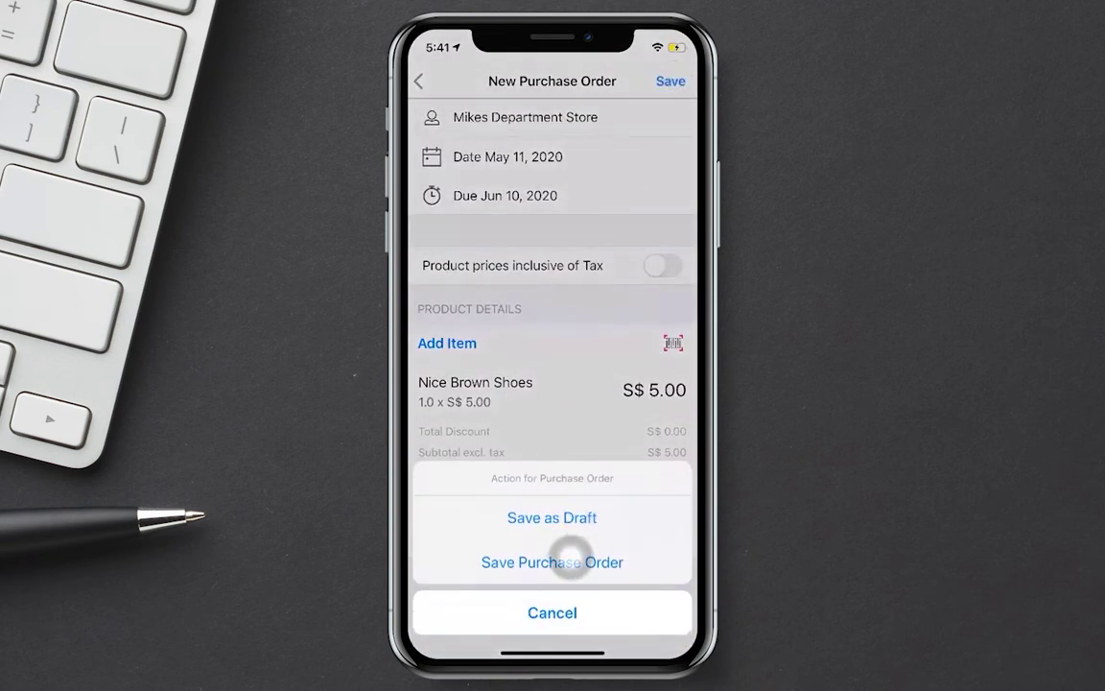
pyautogui.click(571, 556)
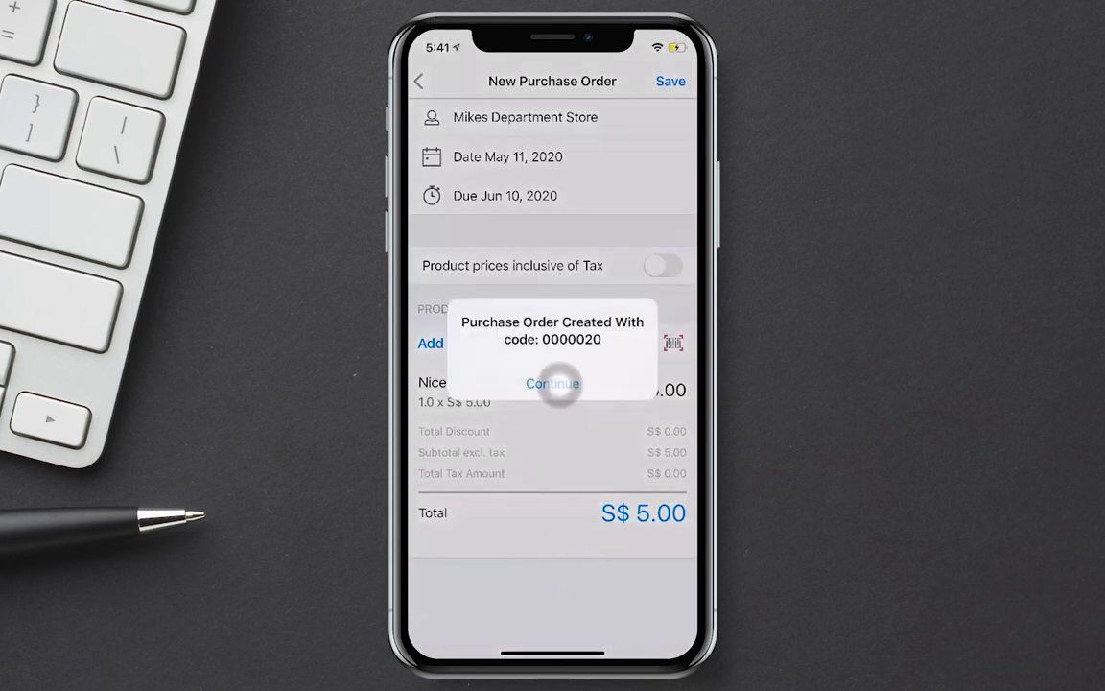
pyautogui.click(554, 384)
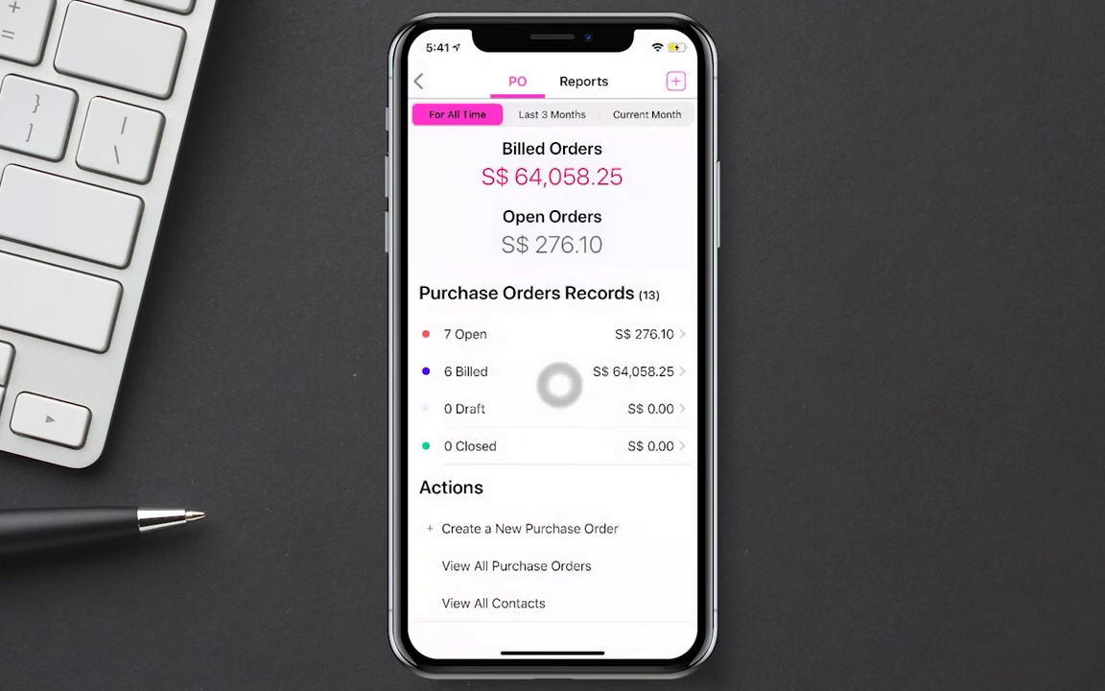
# Open purchase order 0000020 from the open orders list and review it.
pyautogui.click(486, 332)
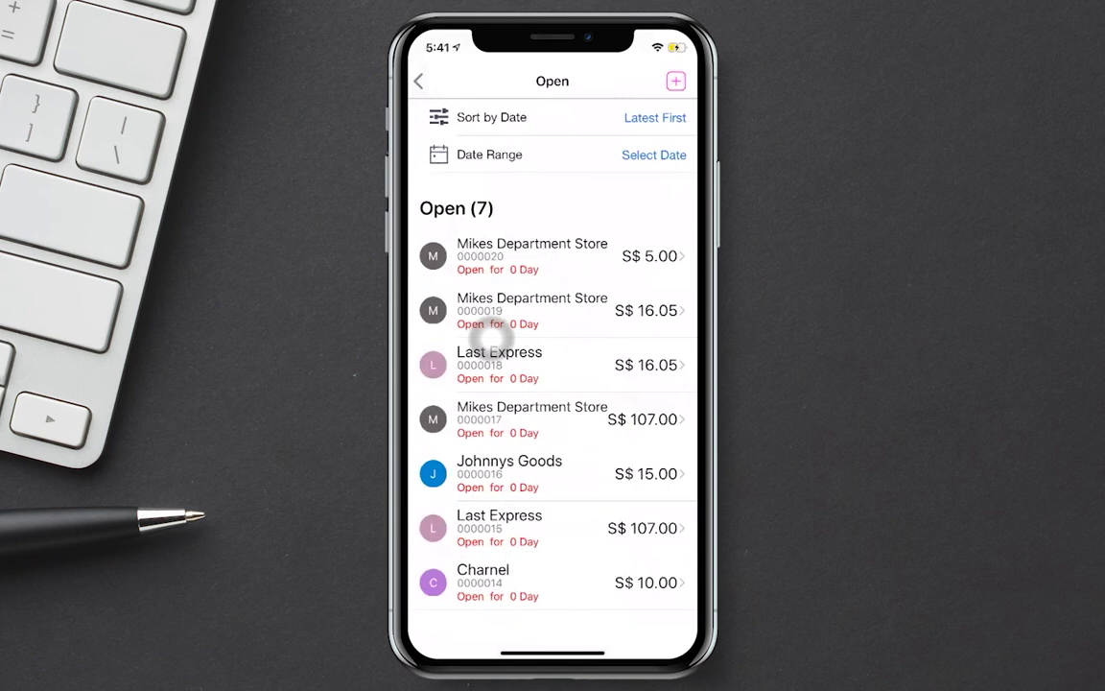
pyautogui.click(484, 255)
pyautogui.scroll(-3, 552, 384)
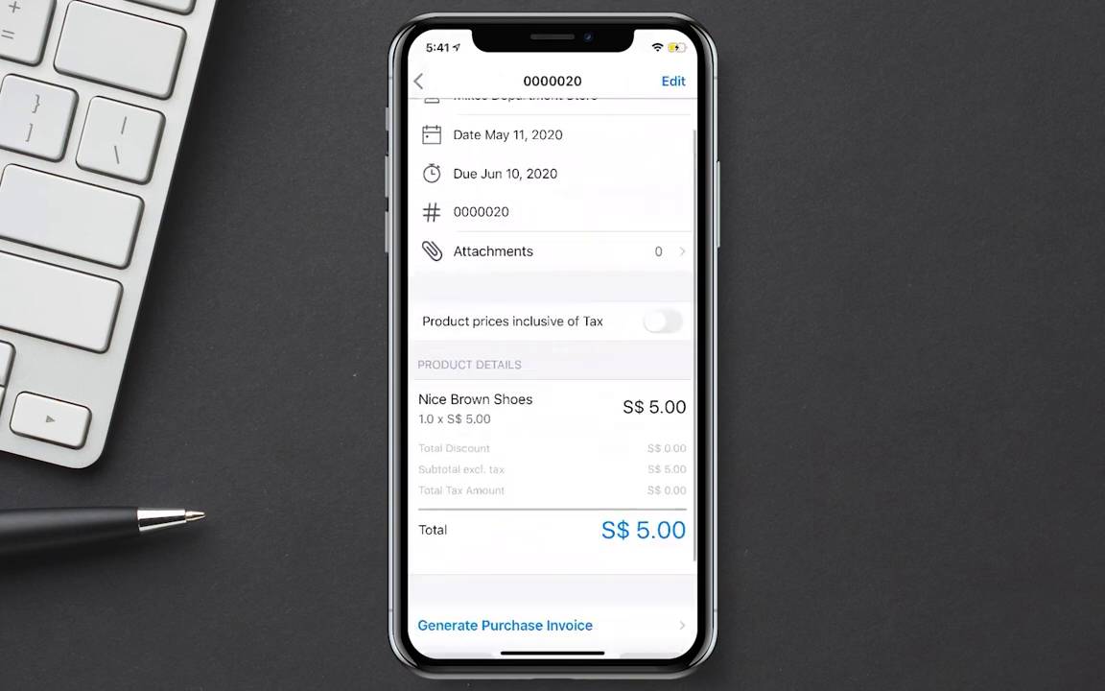
pyautogui.scroll(1, 548, 333)
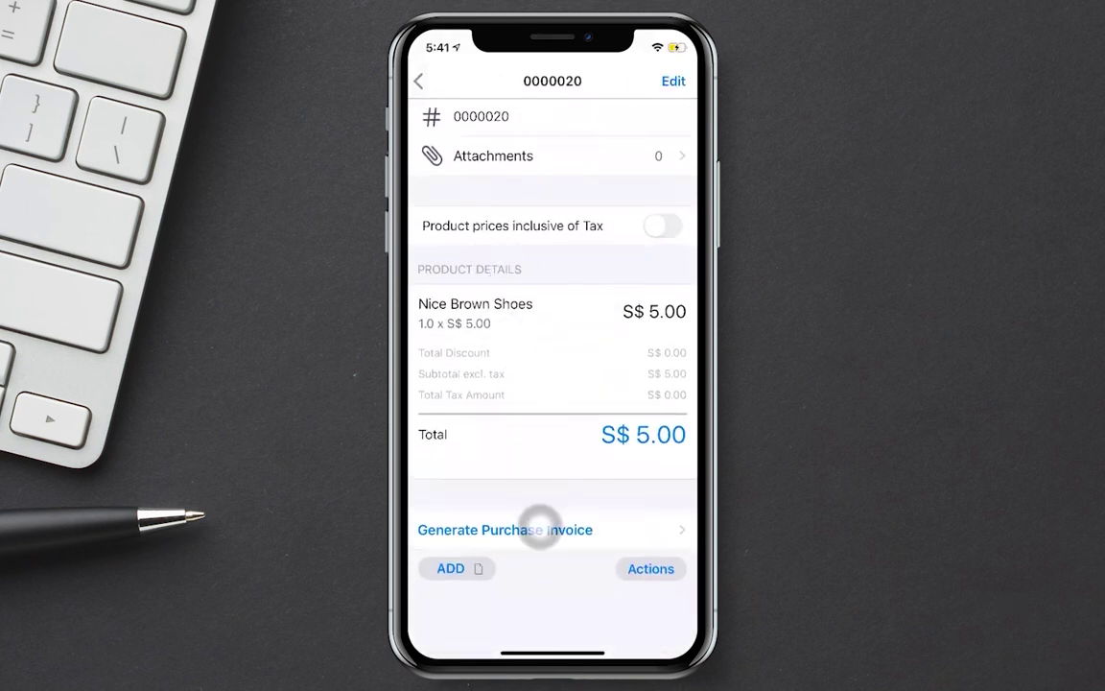
pyautogui.click(454, 569)
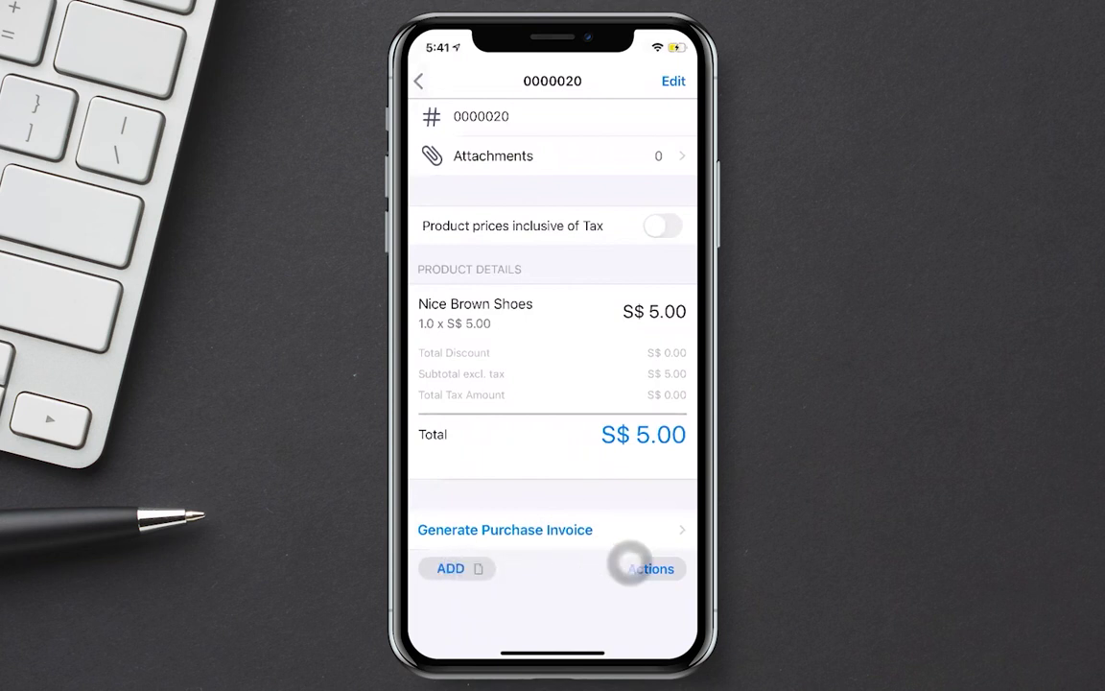
# Share the order PDF via WhatsApp to a chosen contact, reaching the send preview.
pyautogui.click(649, 569)
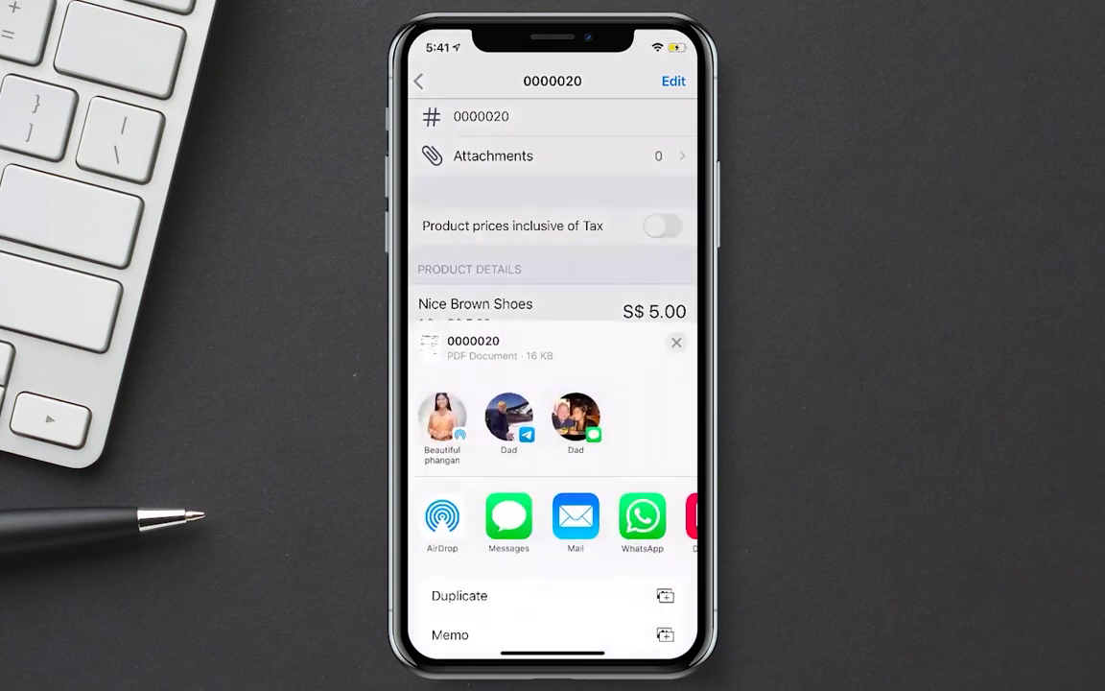
pyautogui.click(642, 518)
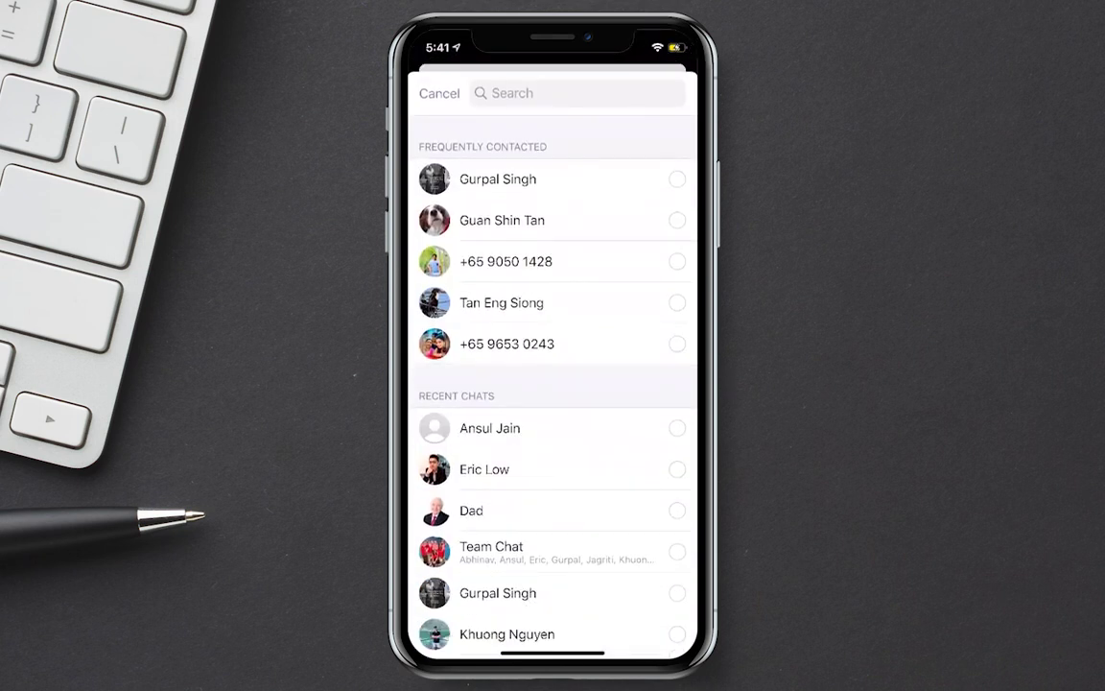
pyautogui.click(498, 179)
pyautogui.click(671, 619)
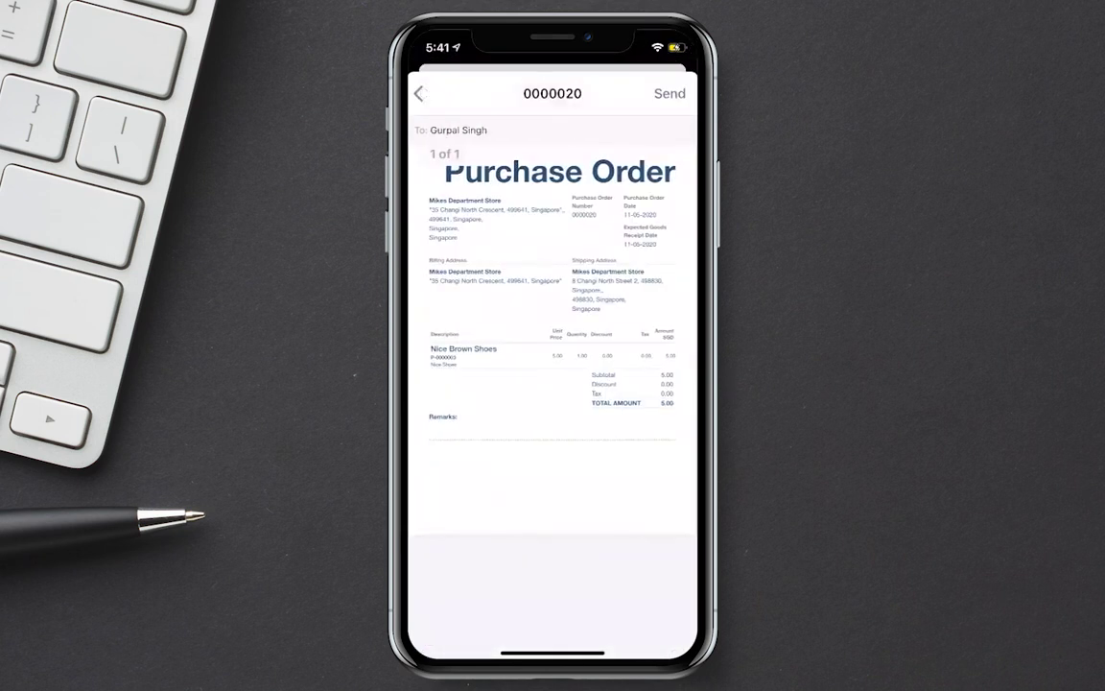